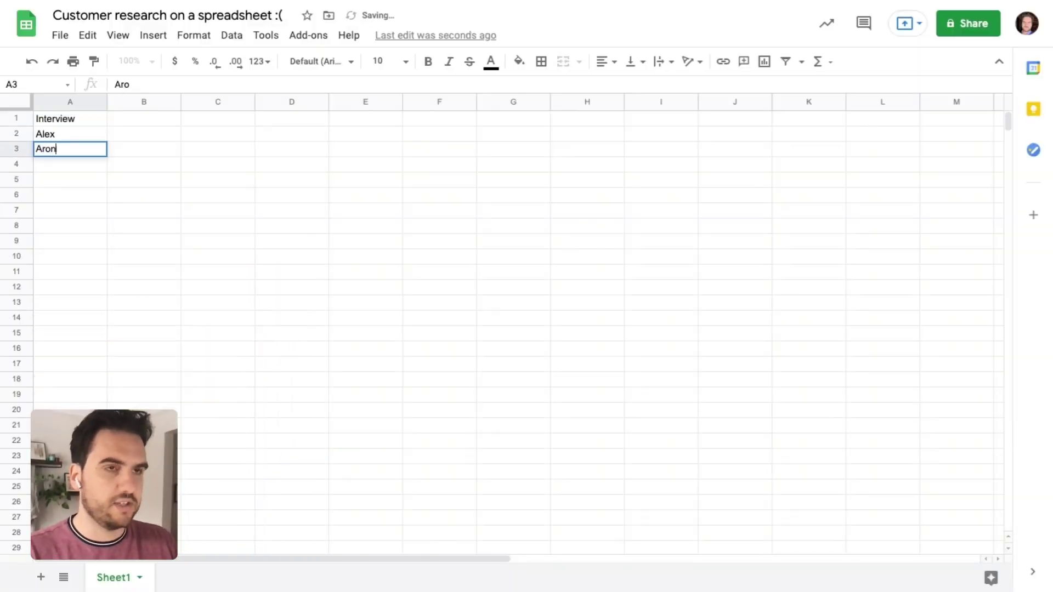
# Step: Enter the row-1 headers Summary, Product, Sales and Marketing beside Interview
pyautogui.press('Return')
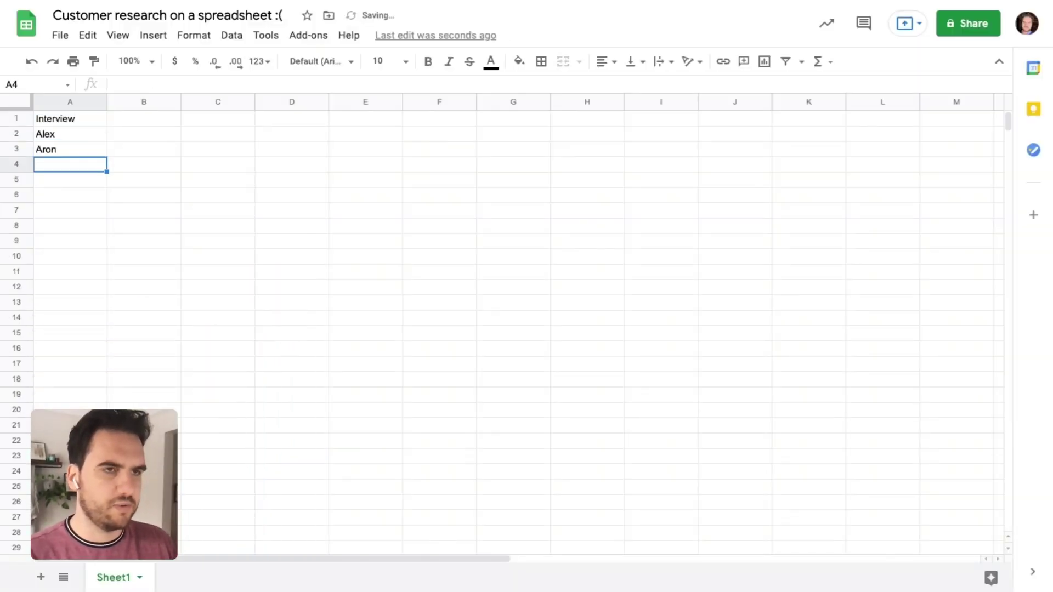
pyautogui.click(148, 120)
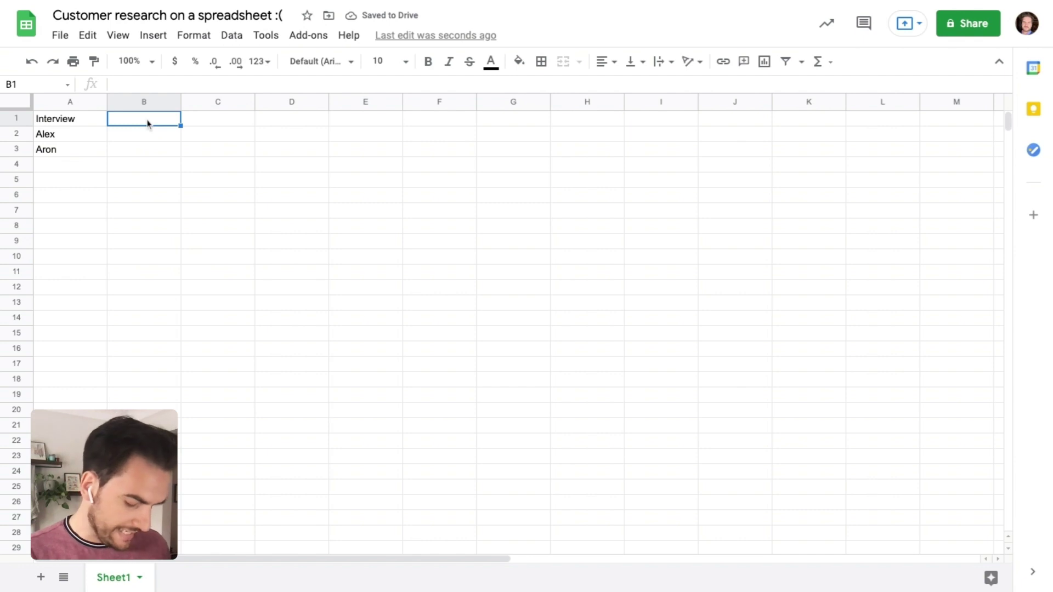
pyautogui.write('Summary')
pyautogui.press('Return')
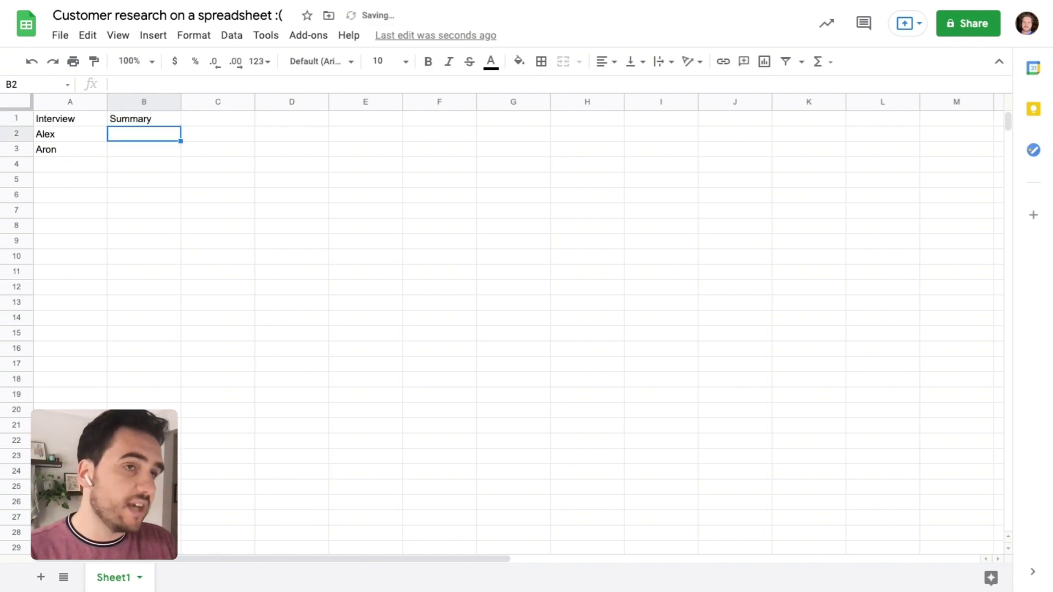
pyautogui.click(143, 118)
pyautogui.click(218, 118)
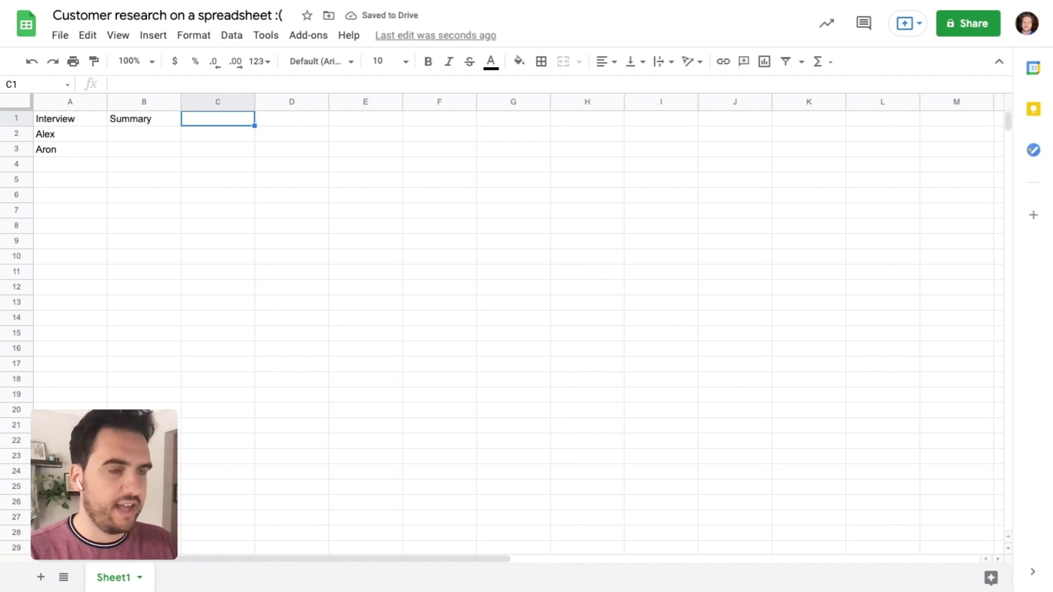
pyautogui.write('Product')
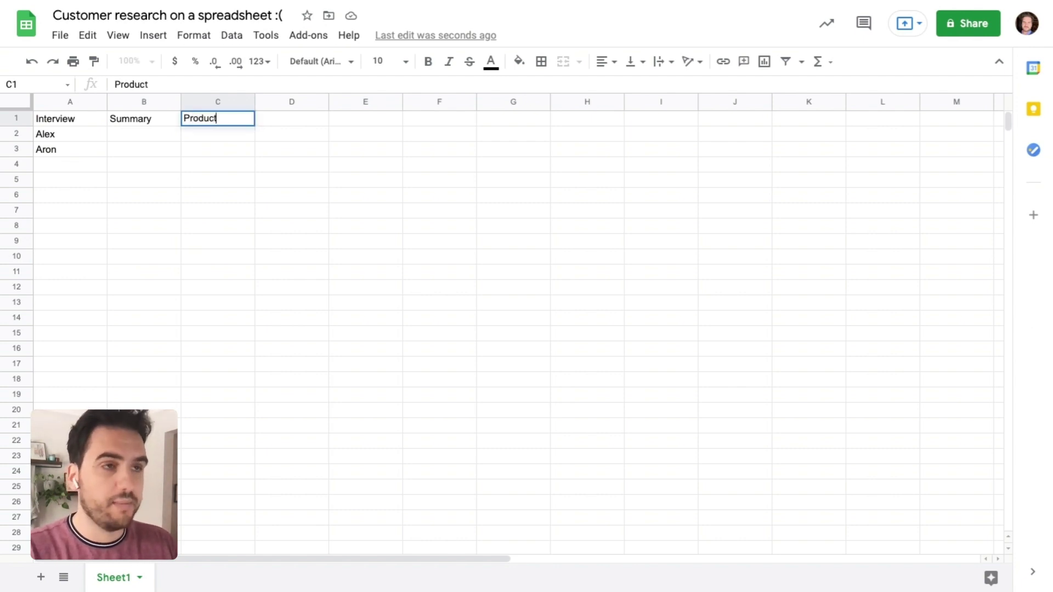
pyautogui.press('Tab')
pyautogui.write('Sales')
pyautogui.press('Return')
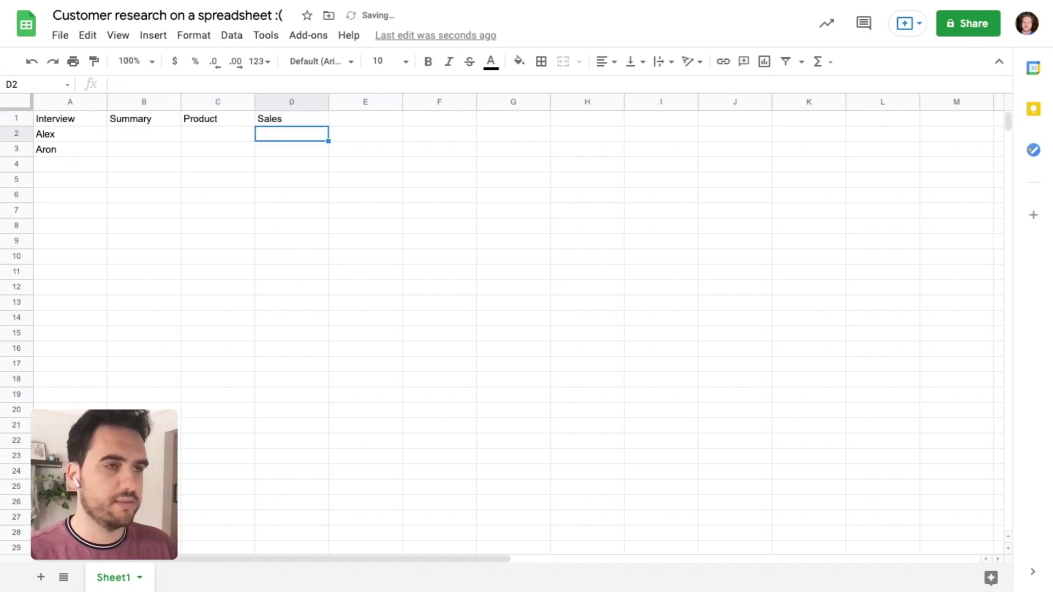
pyautogui.click(365, 119)
pyautogui.write('Marketing')
pyautogui.press('Return')
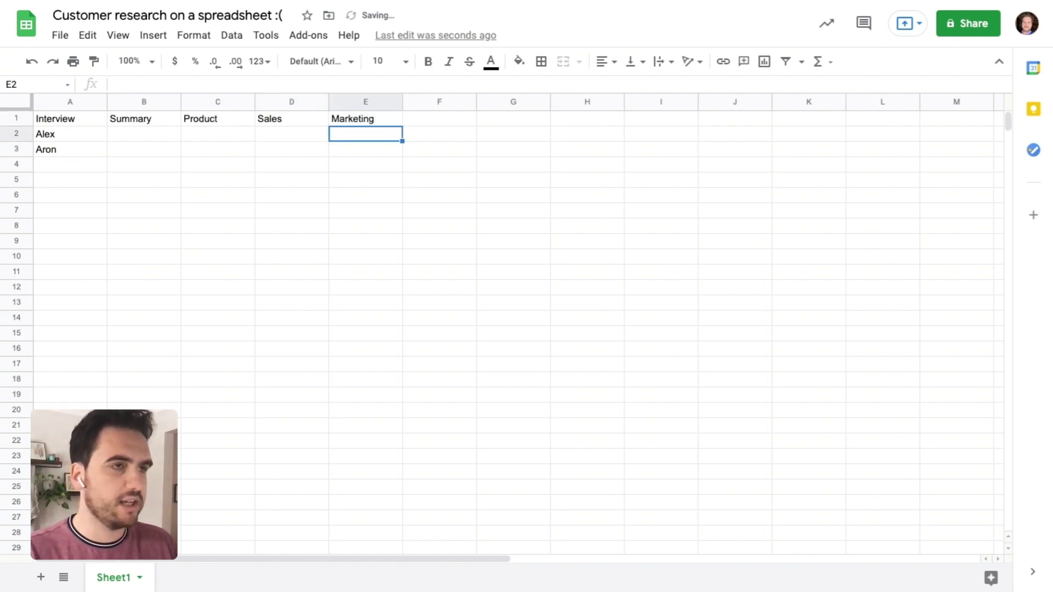
# Step: Insert two columns before Sales headed Product area 1 and Product area 2
pyautogui.click(302, 102)
pyautogui.rightClick(303, 102)
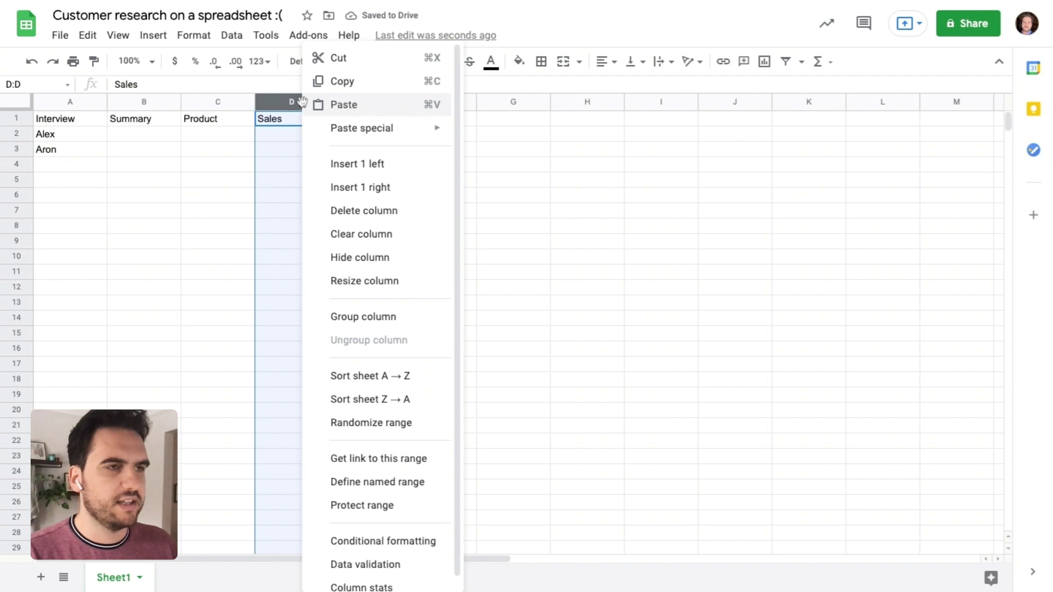
pyautogui.click(322, 166)
pyautogui.write('Product 1')
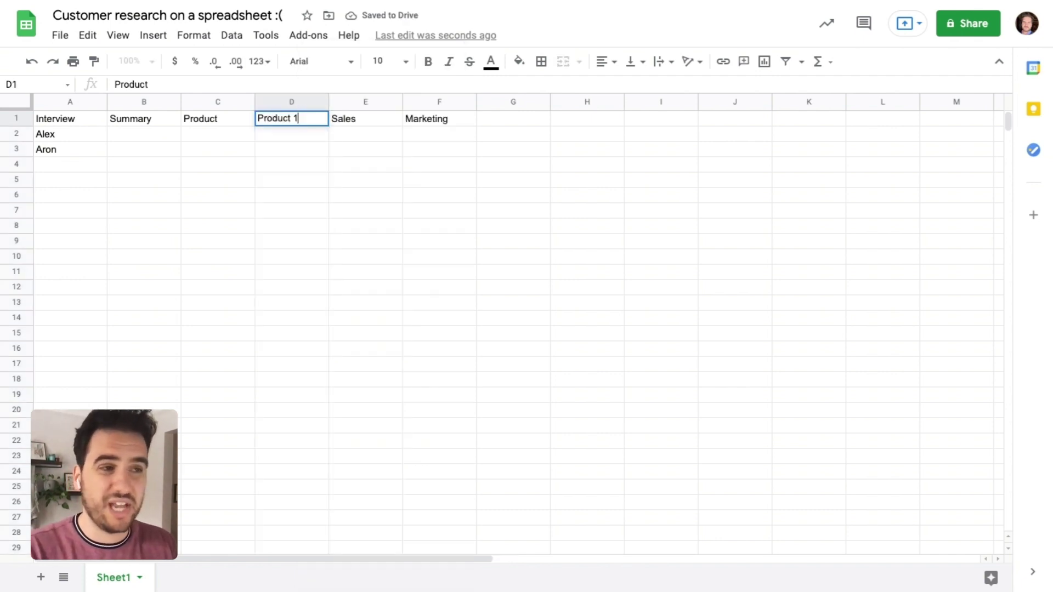
pyautogui.press('BackSpace')
pyautogui.write('area 1')
pyautogui.press('Return')
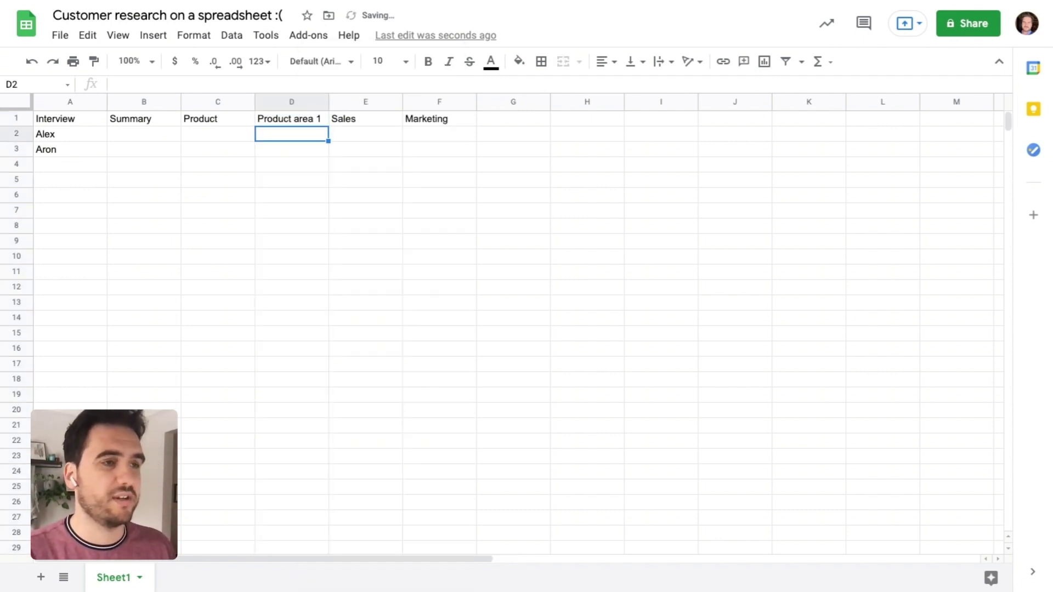
pyautogui.rightClick(361, 102)
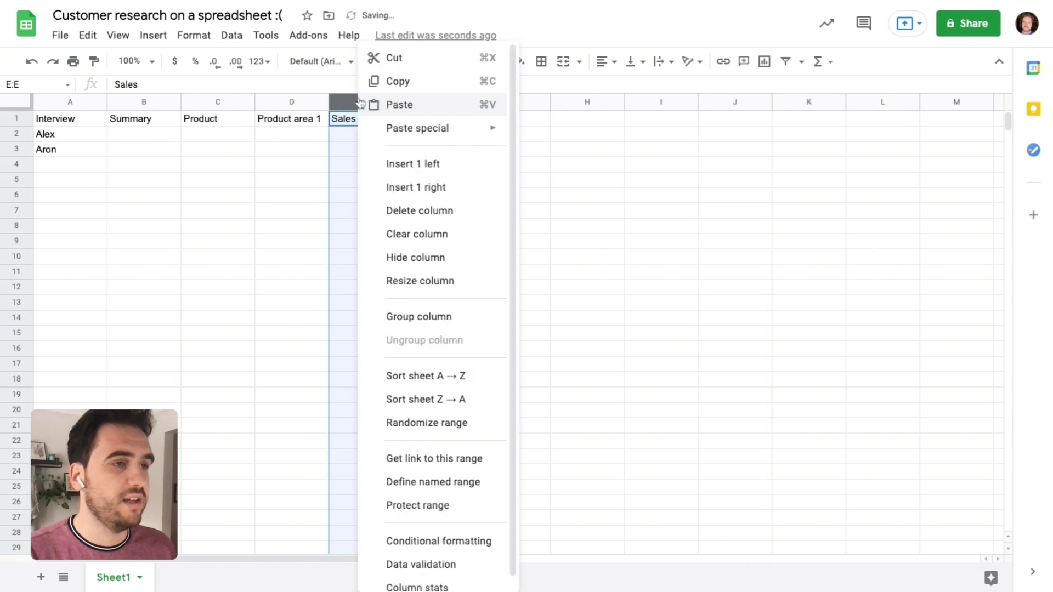
pyautogui.click(433, 164)
pyautogui.write('Produc')
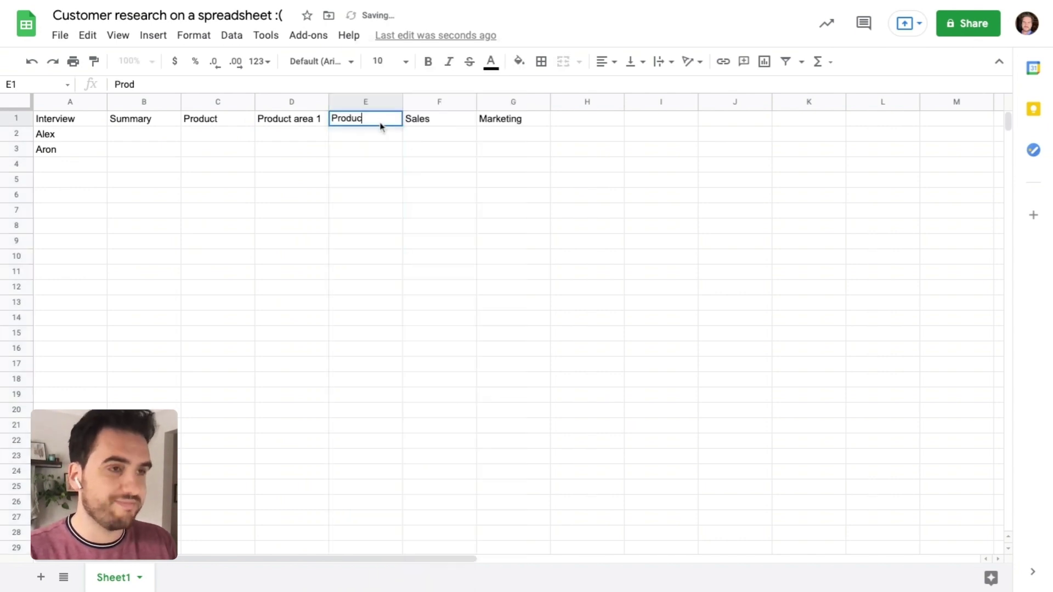
pyautogui.write('t area 2')
pyautogui.press('Return')
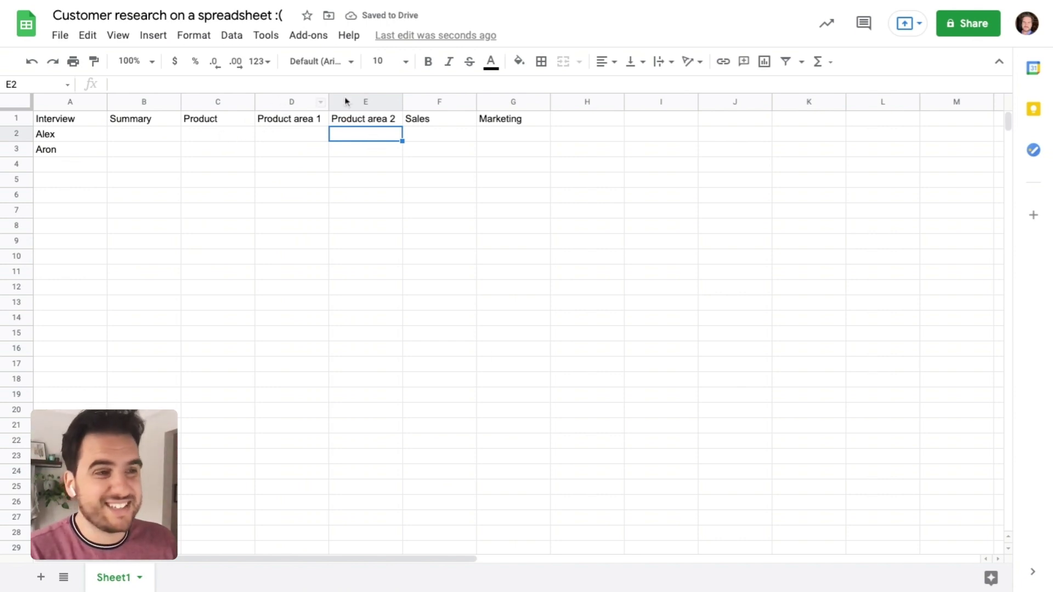
pyautogui.click(361, 103)
# Step: Insert a column before Product area 2 and put 'quote' under both product area columns
pyautogui.rightClick(360, 102)
pyautogui.click(403, 160)
pyautogui.click(359, 119)
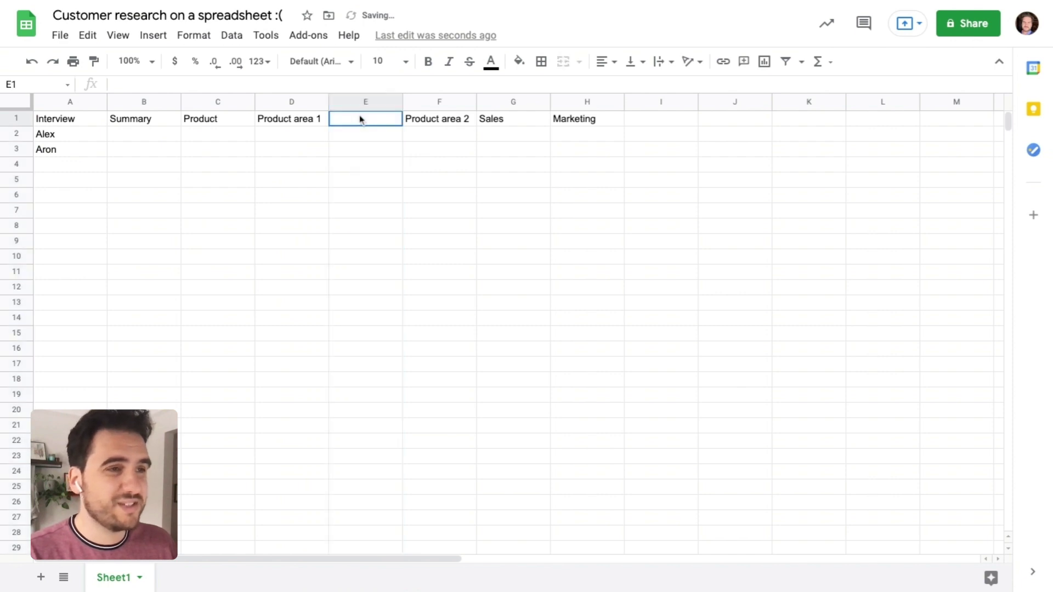
pyautogui.click(215, 139)
pyautogui.click(296, 124)
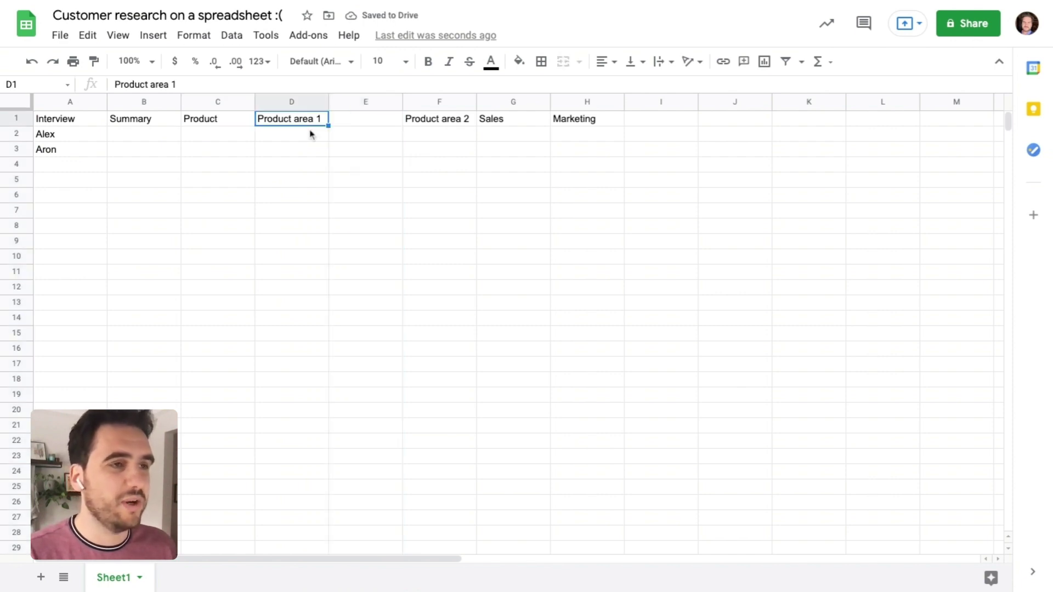
pyautogui.click(310, 135)
pyautogui.write('quote')
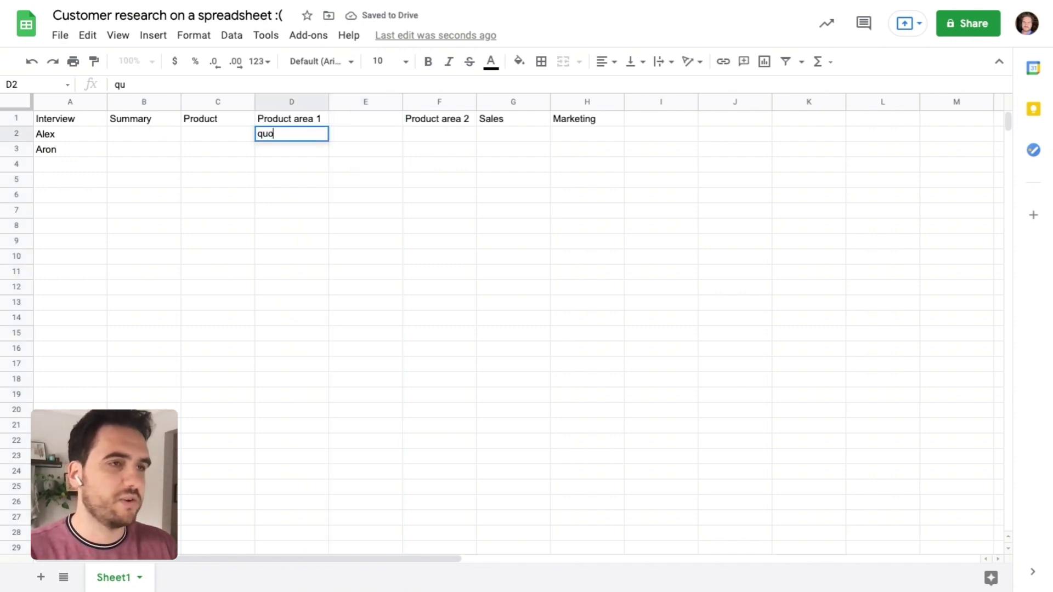
pyautogui.press('Return')
pyautogui.press('Up')
pyautogui.hotkey('ctrl', 'c')
pyautogui.press('Right')
pyautogui.press('Right')
pyautogui.hotkey('ctrl', 'v')
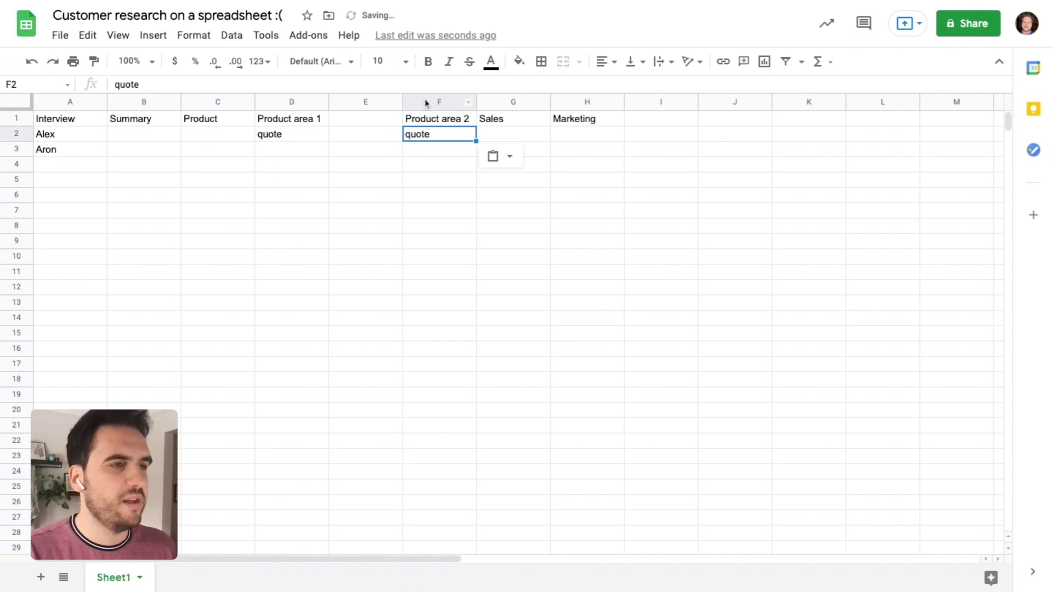
# Step: Insert a column before Sales and give it a copied Product area 1 header with '- Product area 2' appended
pyautogui.click(527, 104)
pyautogui.rightClick(526, 106)
pyautogui.click(578, 165)
pyautogui.click(380, 118)
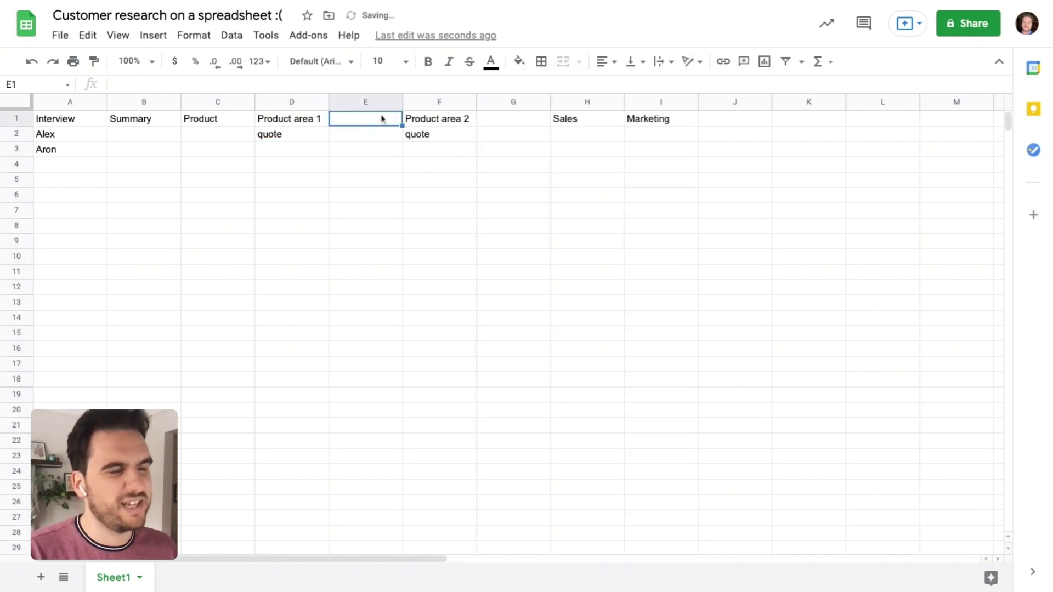
pyautogui.click(270, 126)
pyautogui.hotkey('ctrl', 'c')
pyautogui.click(344, 117)
pyautogui.hotkey('ctrl', 'v')
pyautogui.click(374, 85)
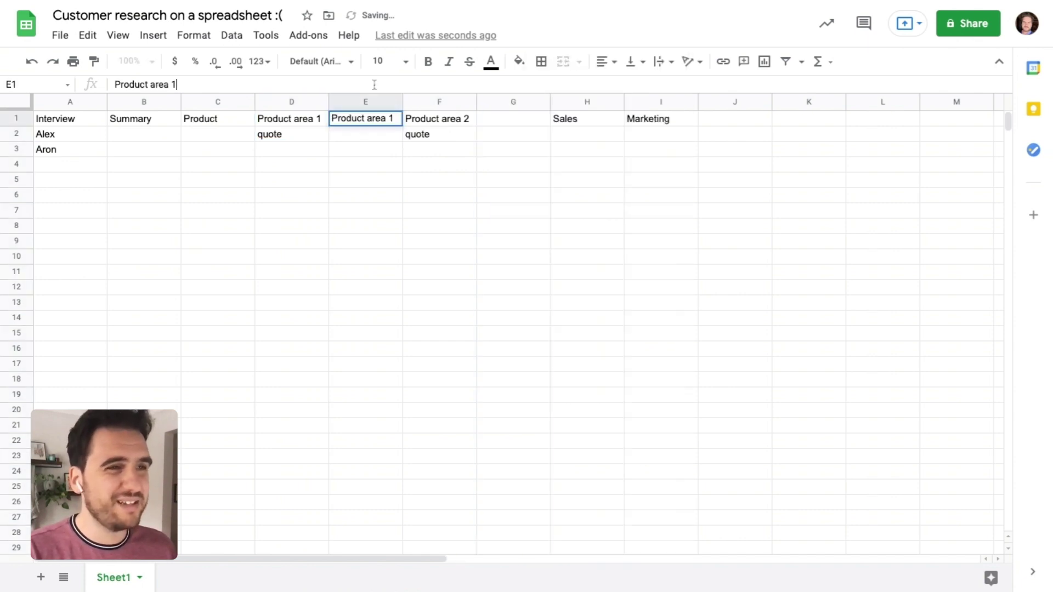
pyautogui.write('- ')
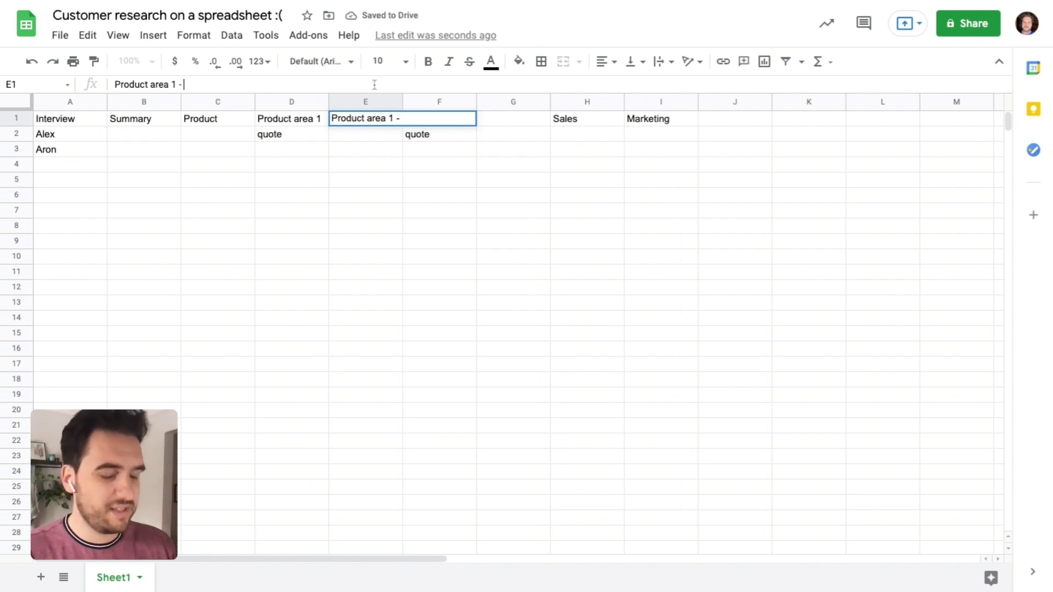
pyautogui.write('Product area 2')
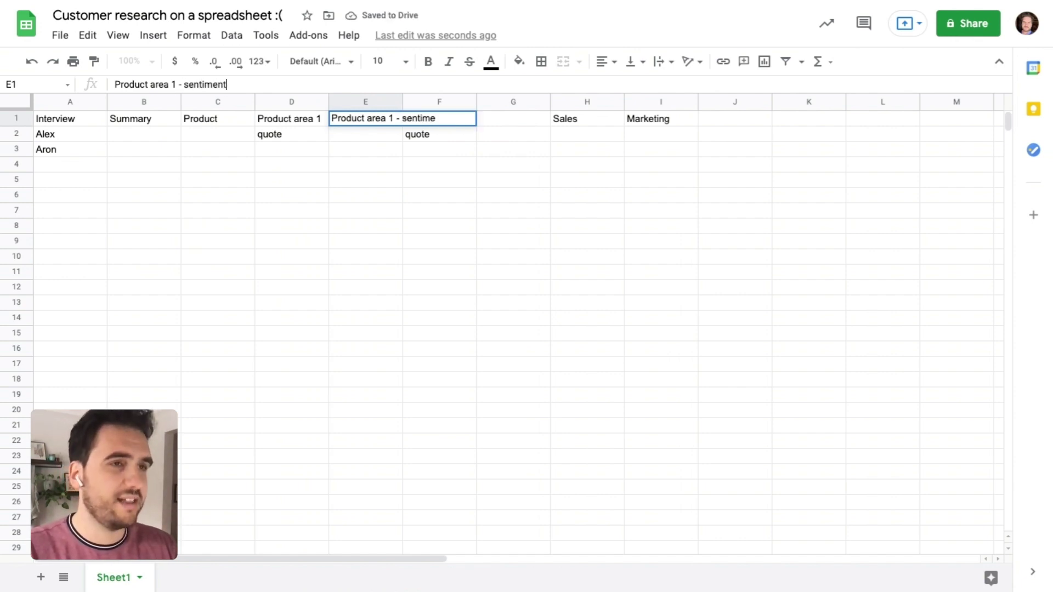
pyautogui.press('Return')
# Step: Add a 'Product area 2 - sentiment' header beside Product area 2
pyautogui.click(450, 122)
pyautogui.hotkey('ctrl', 'c')
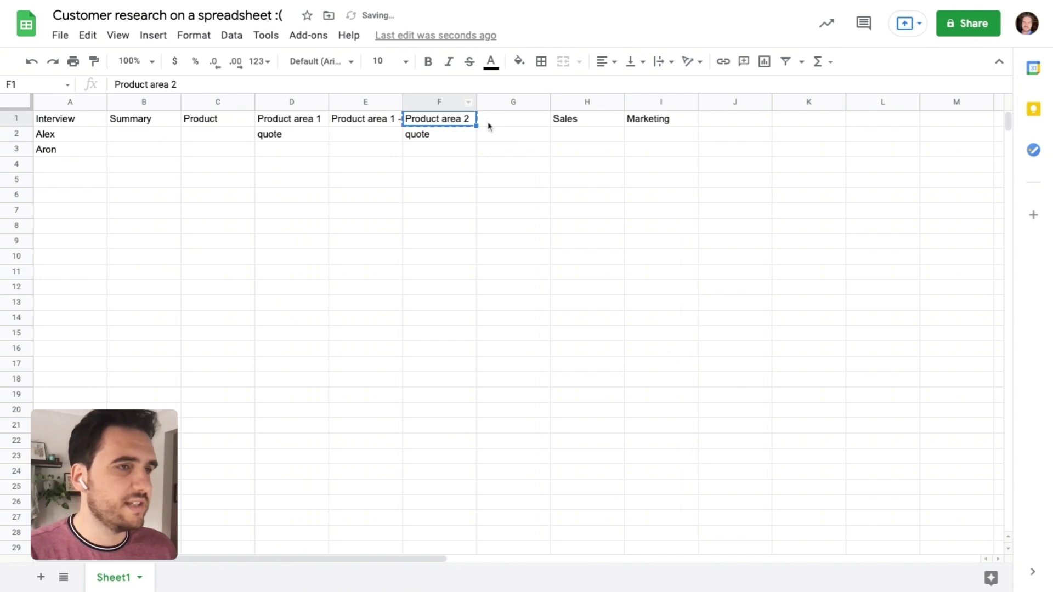
pyautogui.click(489, 122)
pyautogui.hotkey('ctrl', 'v')
pyautogui.click(294, 82)
pyautogui.write('- sentiment')
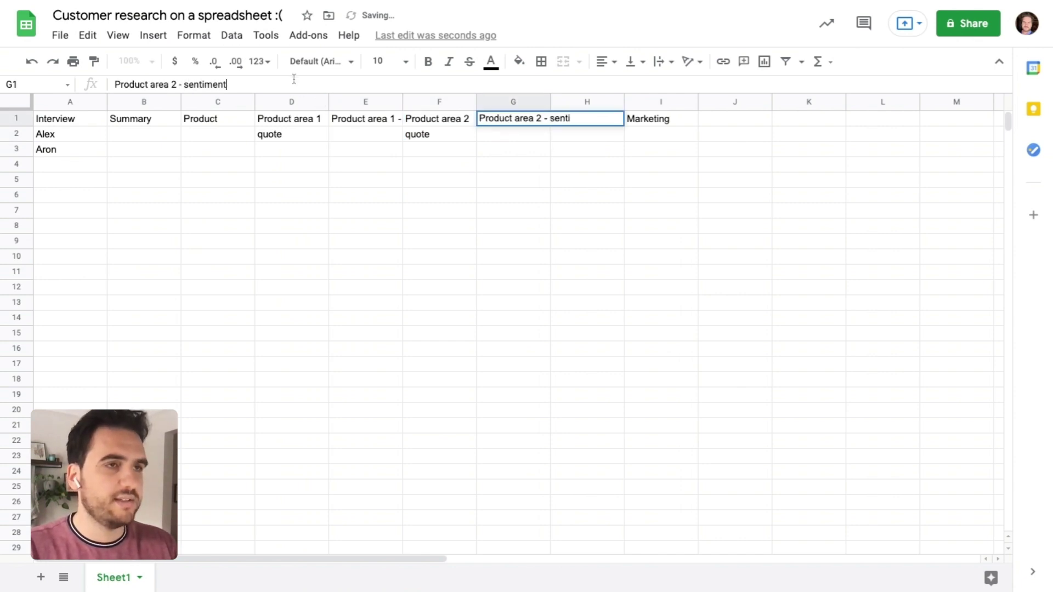
pyautogui.press('Return')
# Step: Review the Sales, Marketing and product area headers, then select the whole sketched table
pyautogui.click(570, 125)
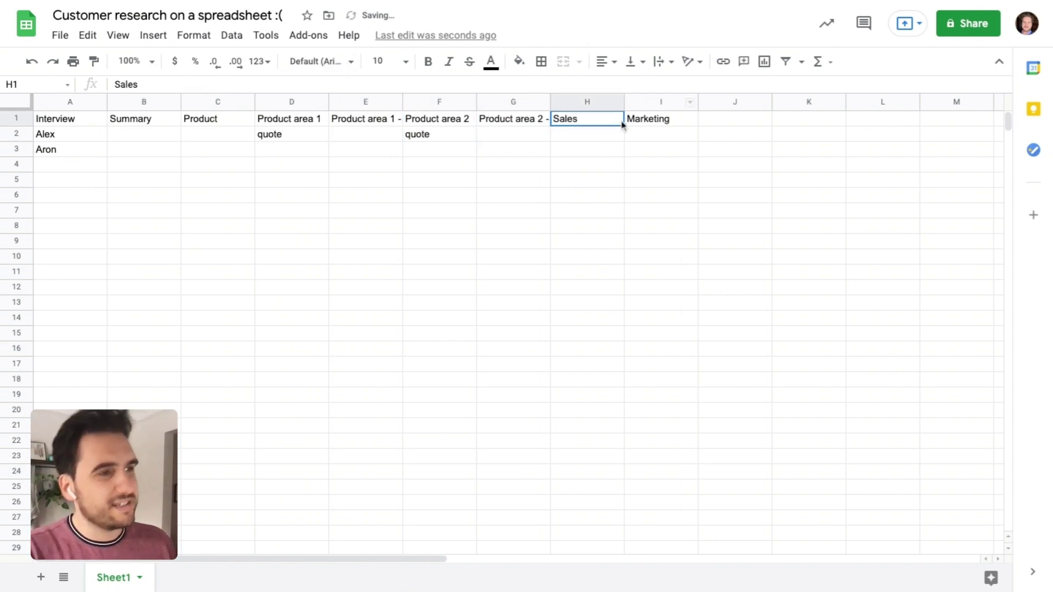
pyautogui.click(647, 125)
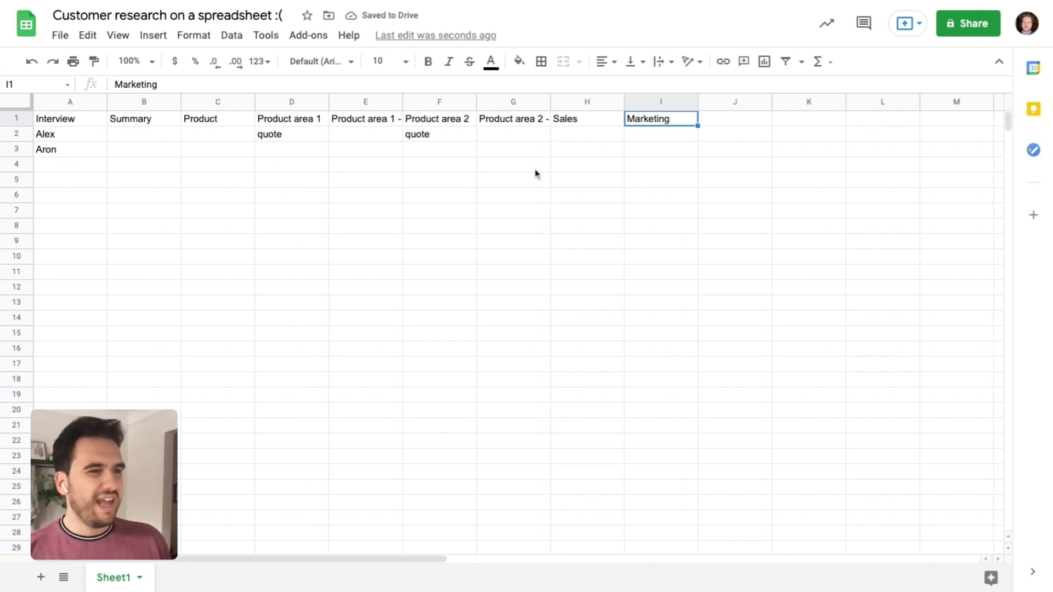
pyautogui.click(278, 125)
pyautogui.hotkey('shift', 'Right')
pyautogui.hotkey('shift', 'Down')
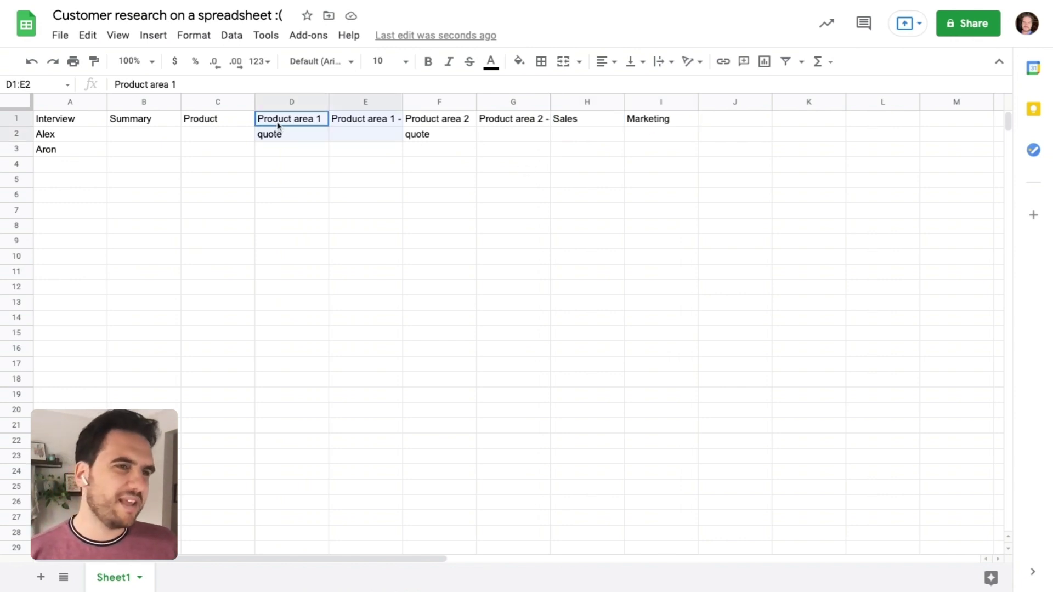
pyautogui.click(317, 125)
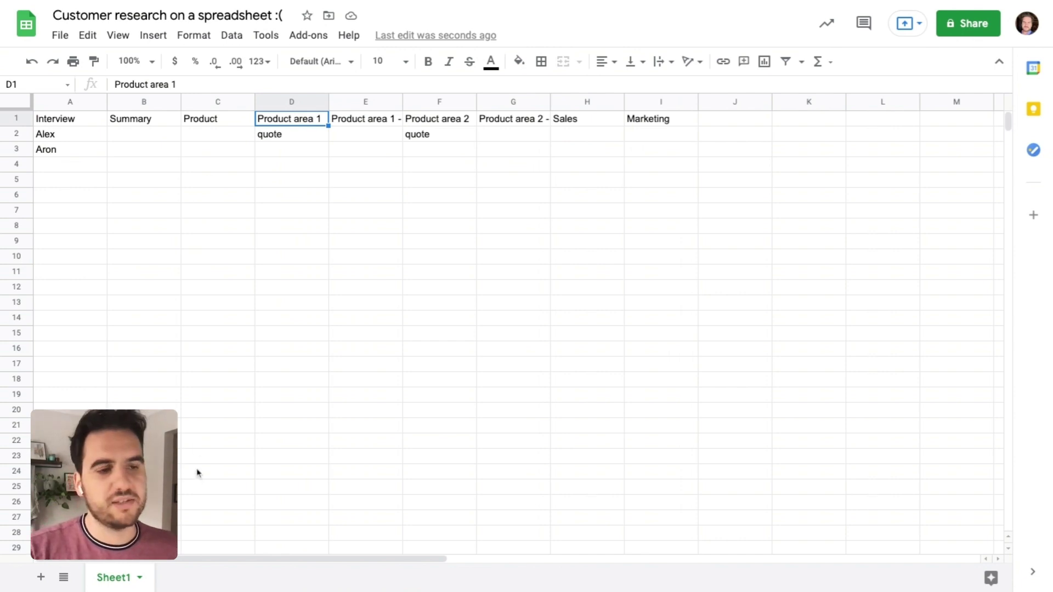
pyautogui.moveTo(81, 121); pyautogui.dragTo(649, 198)
# Step: Clear the sketch and start over with Insights and Interview headings and the interviewee's name below
pyautogui.press('Delete')
pyautogui.press('Up')
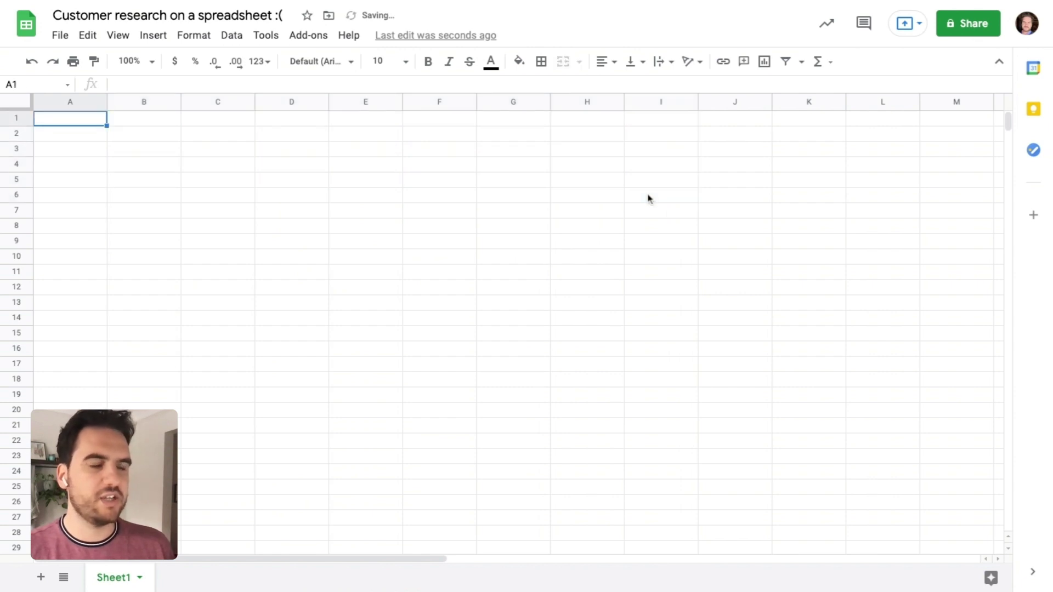
pyautogui.press('Return')
pyautogui.write('Insights')
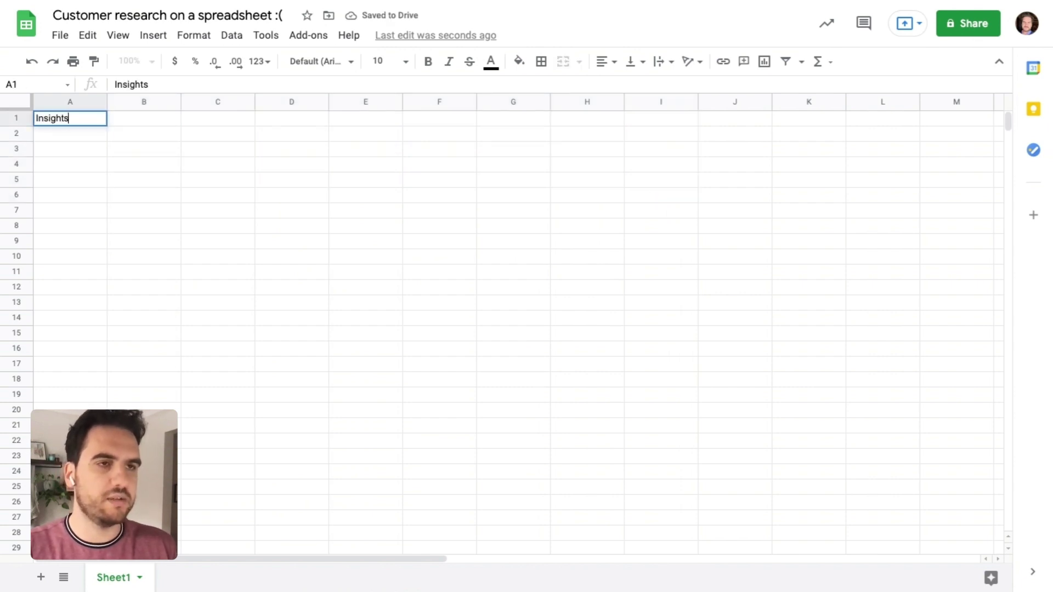
pyautogui.press('Return')
pyautogui.click(143, 119)
pyautogui.write('Interview')
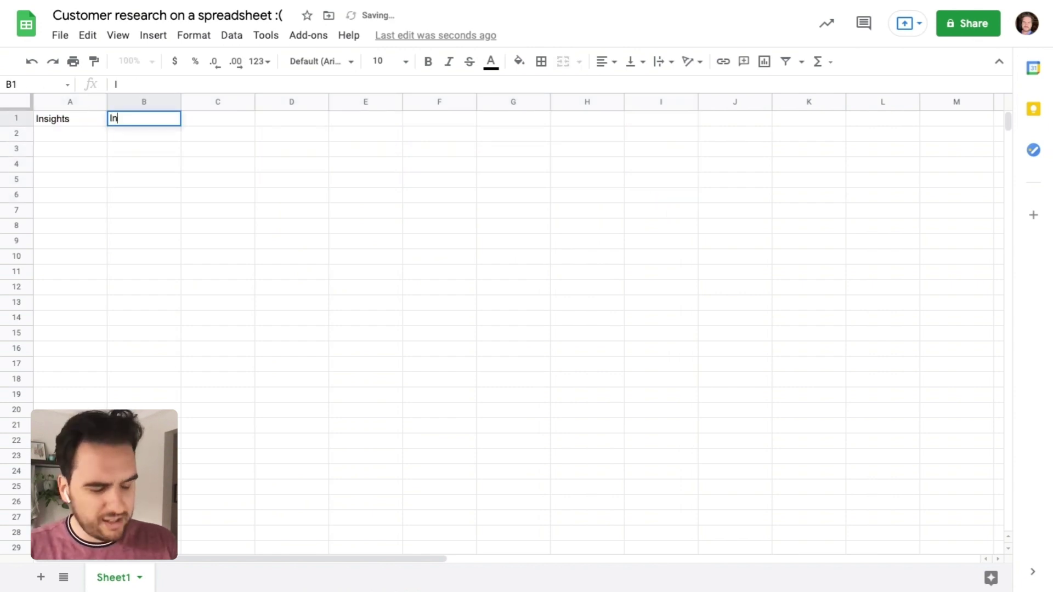
pyautogui.press('Return')
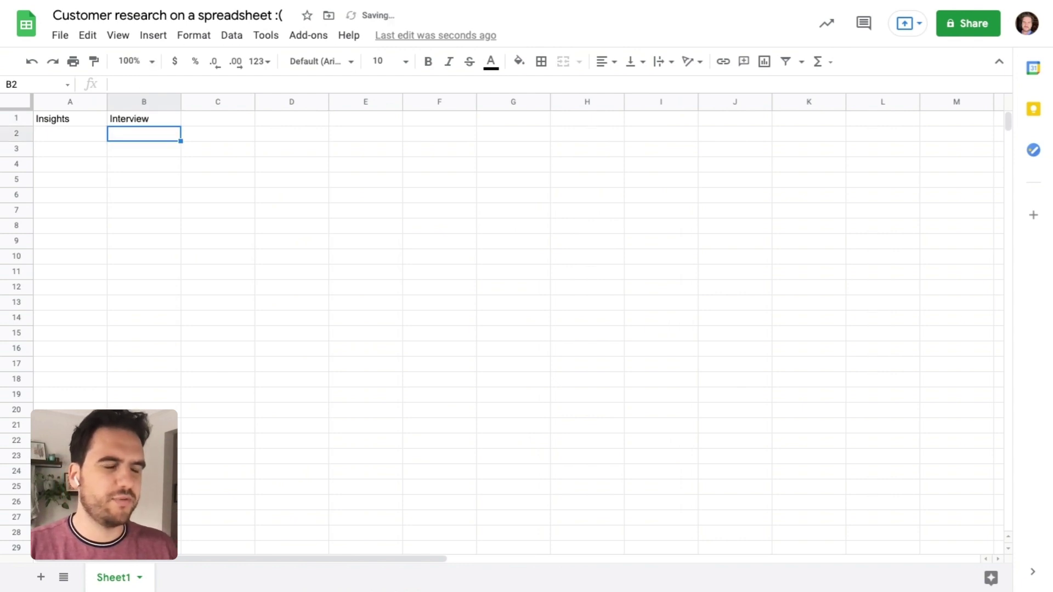
pyautogui.write('Aron')
pyautogui.press('Return')
pyautogui.write('Aro')
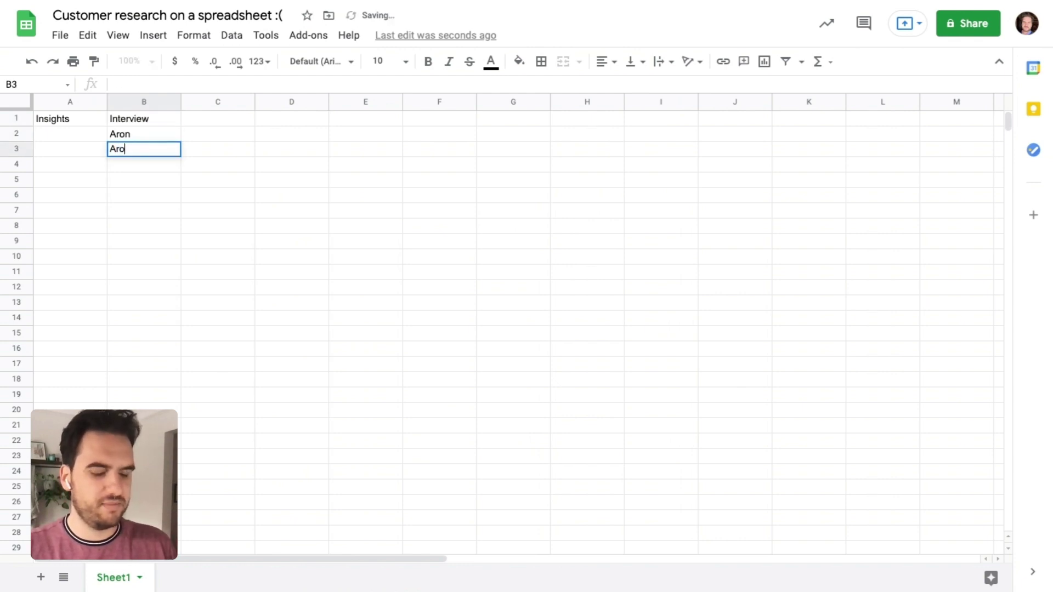
pyautogui.write('n')
# Step: Number the insights 1, 2, 3 in column A and fill the interviewee's name down to B4
pyautogui.click(70, 133)
pyautogui.write('1')
pyautogui.press('Return')
pyautogui.write('2')
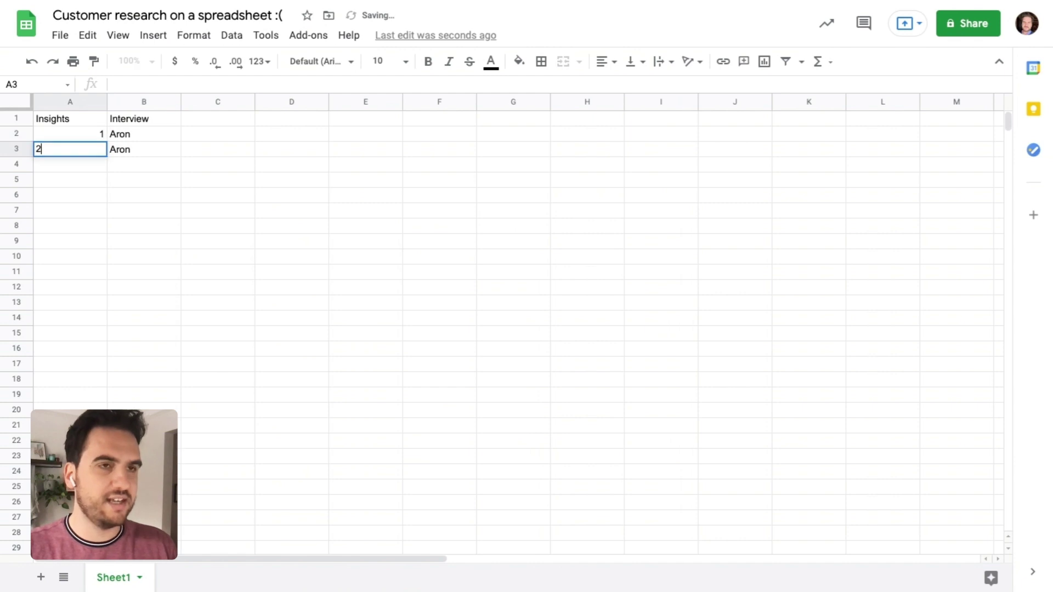
pyautogui.press('Return')
pyautogui.write('3')
pyautogui.click(144, 149)
pyautogui.hotkey('ctrl', 'c')
pyautogui.press('Down')
pyautogui.hotkey('ctrl', 'v')
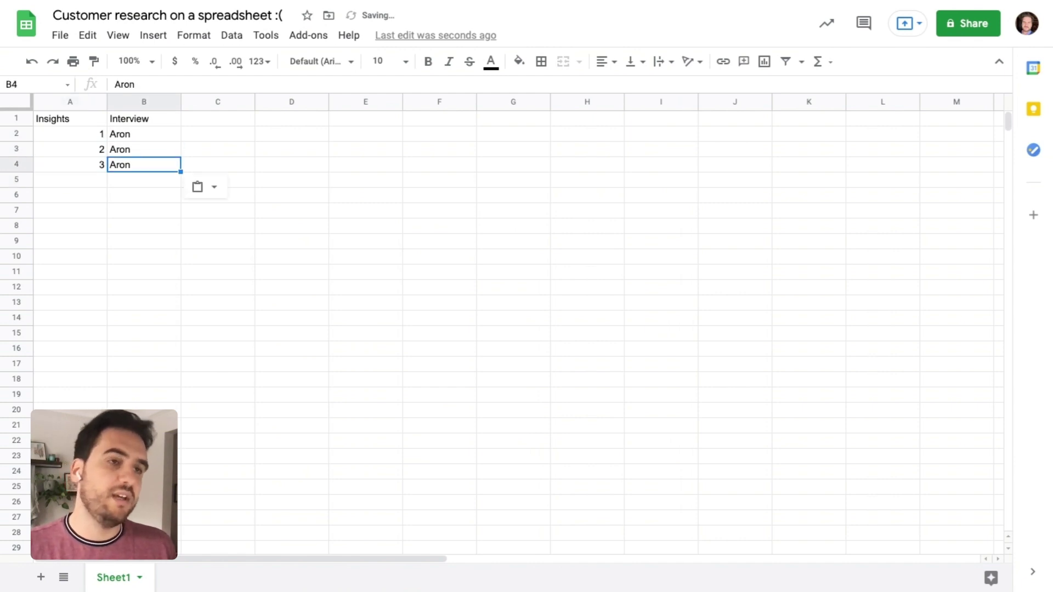
# Step: Add a Date heading in C1 and select the Interview and Date columns
pyautogui.click(217, 118)
pyautogui.click(154, 118)
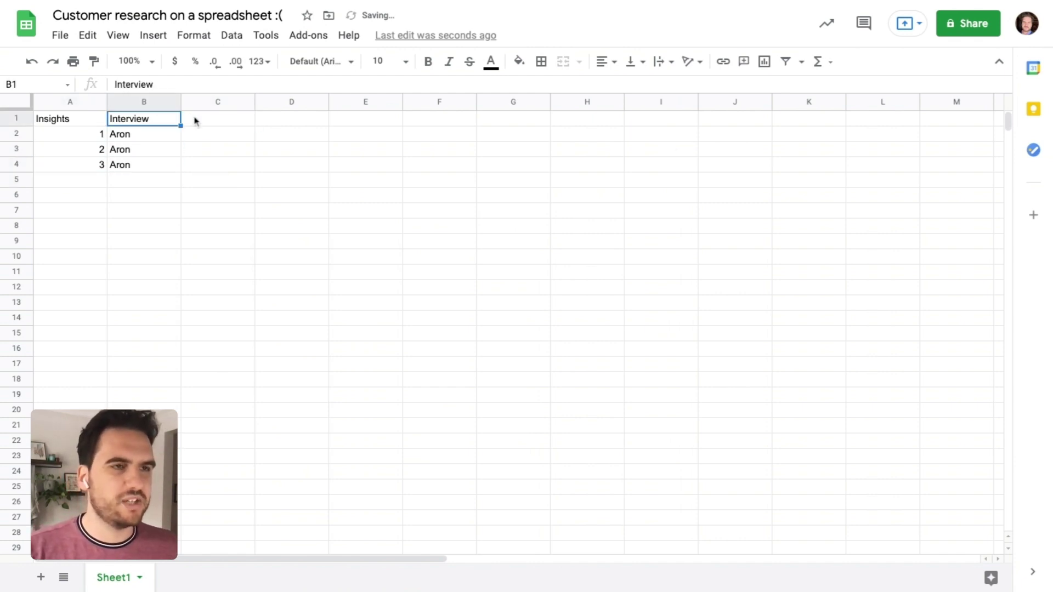
pyautogui.click(214, 123)
pyautogui.write('Date')
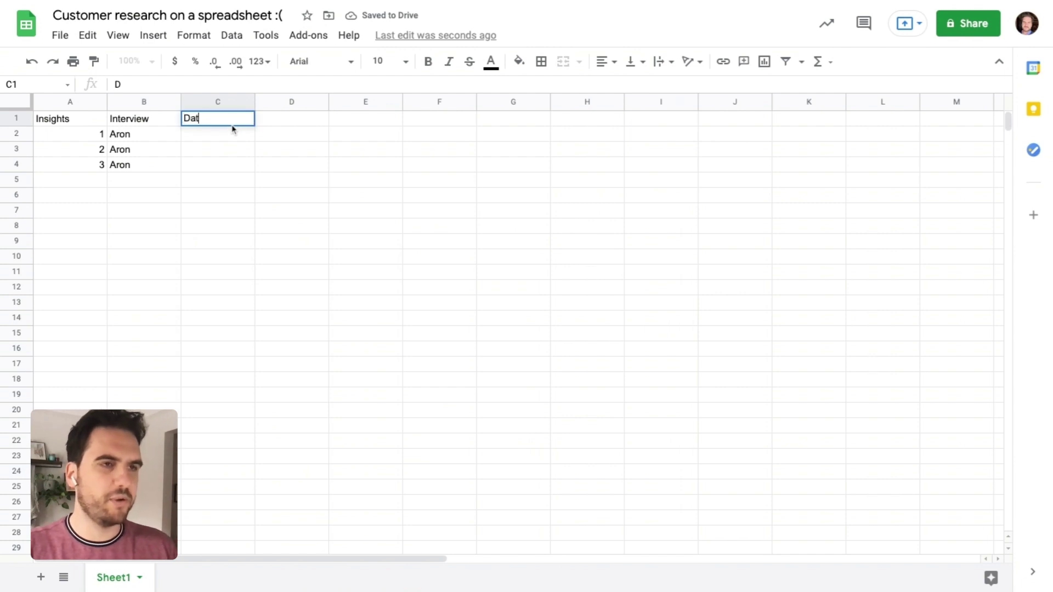
pyautogui.press('Return')
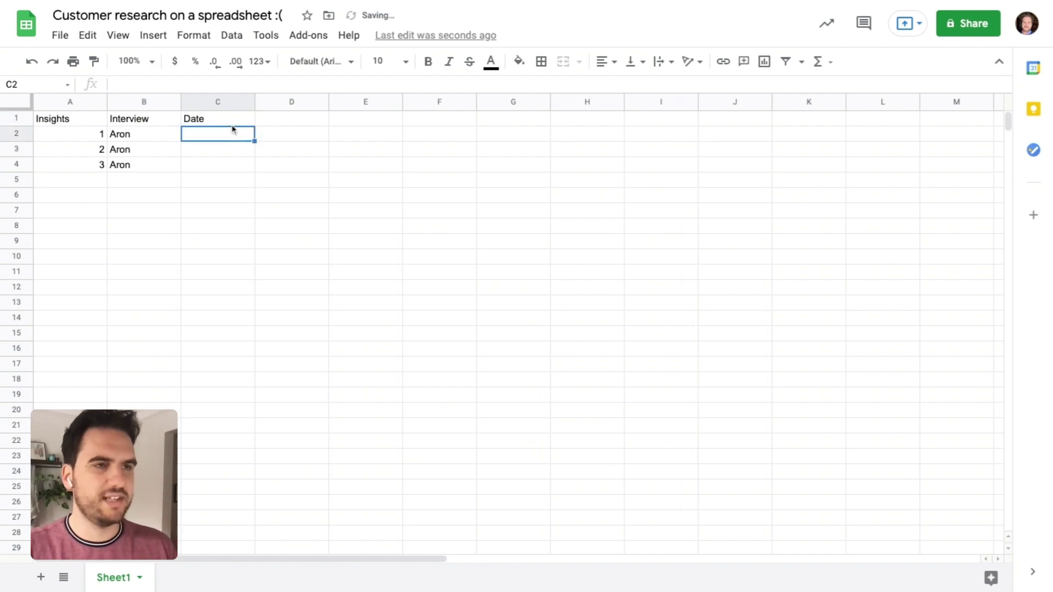
pyautogui.click(153, 119)
pyautogui.hotkey('shift', 'Down')
pyautogui.hotkey('shift', 'Down')
pyautogui.hotkey('shift', 'Down')
pyautogui.hotkey('shift', 'Down')
pyautogui.hotkey('shift', 'Down')
pyautogui.hotkey('shift', 'Right')
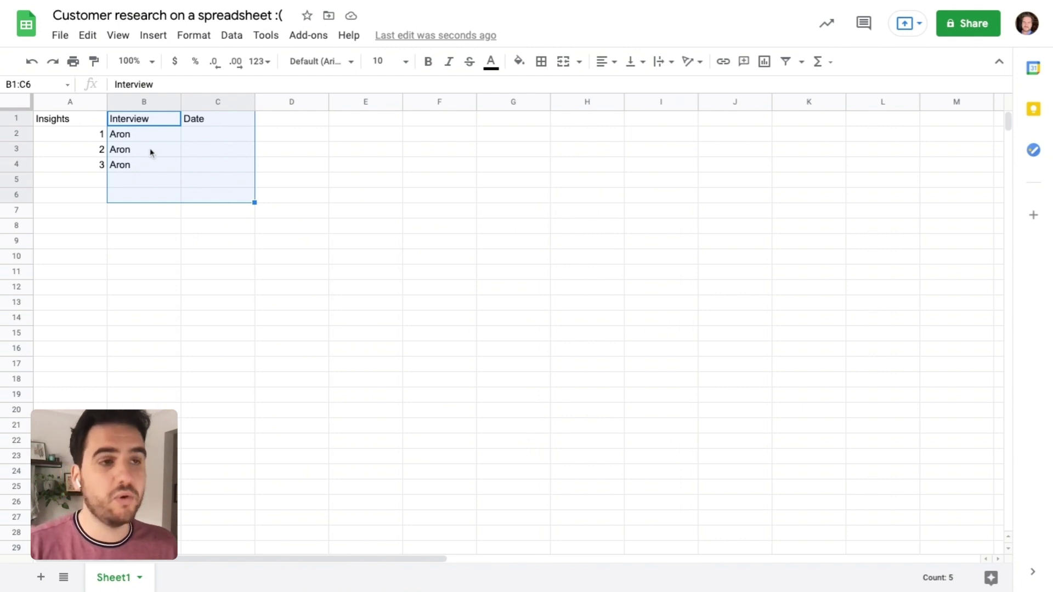
pyautogui.click(76, 125)
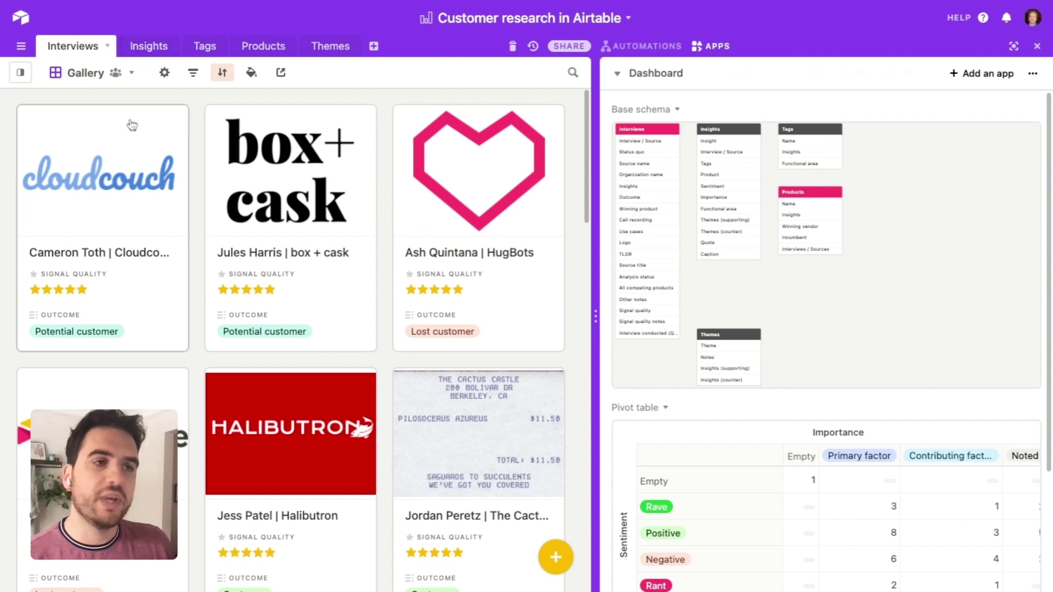
pyautogui.click(719, 47)
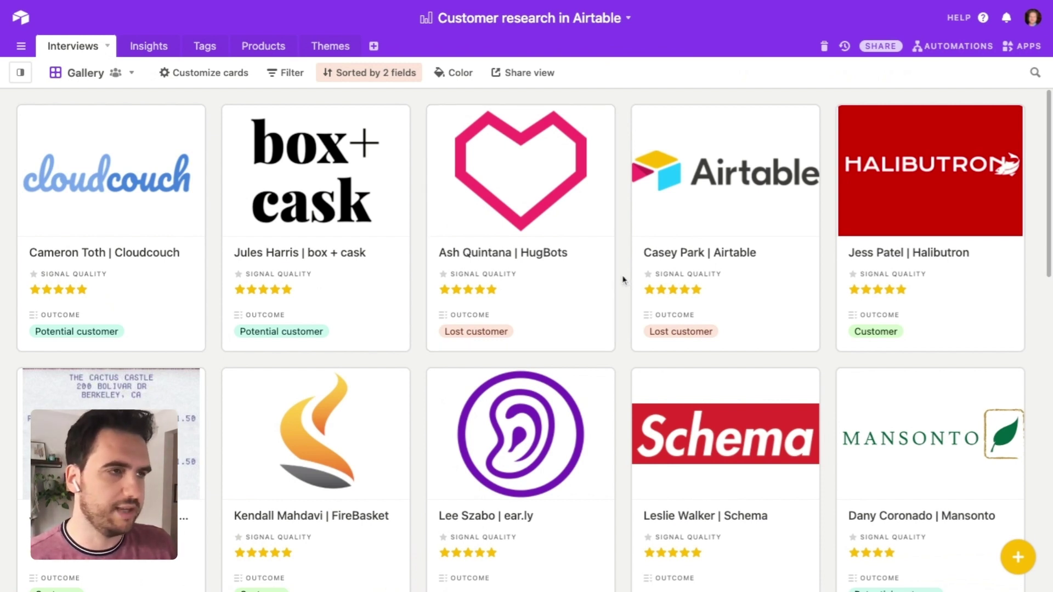
# Step: Scroll through the Interviews gallery cards, then bring the apps dashboard back beside them
pyautogui.scroll(-1, 623, 280)
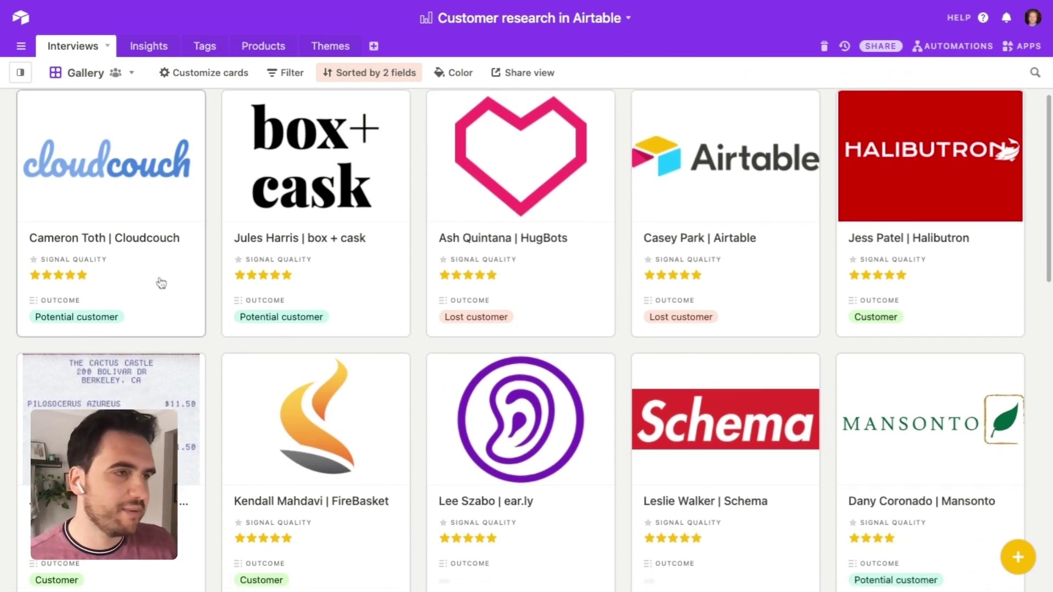
pyautogui.scroll(-1, 161, 283)
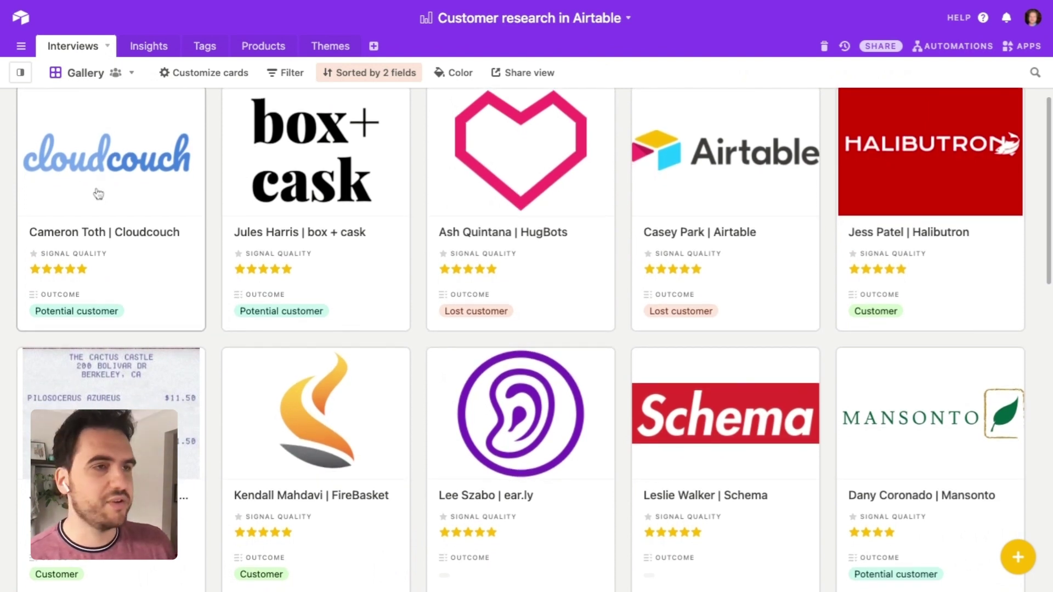
pyautogui.scroll(-2, 796, 382)
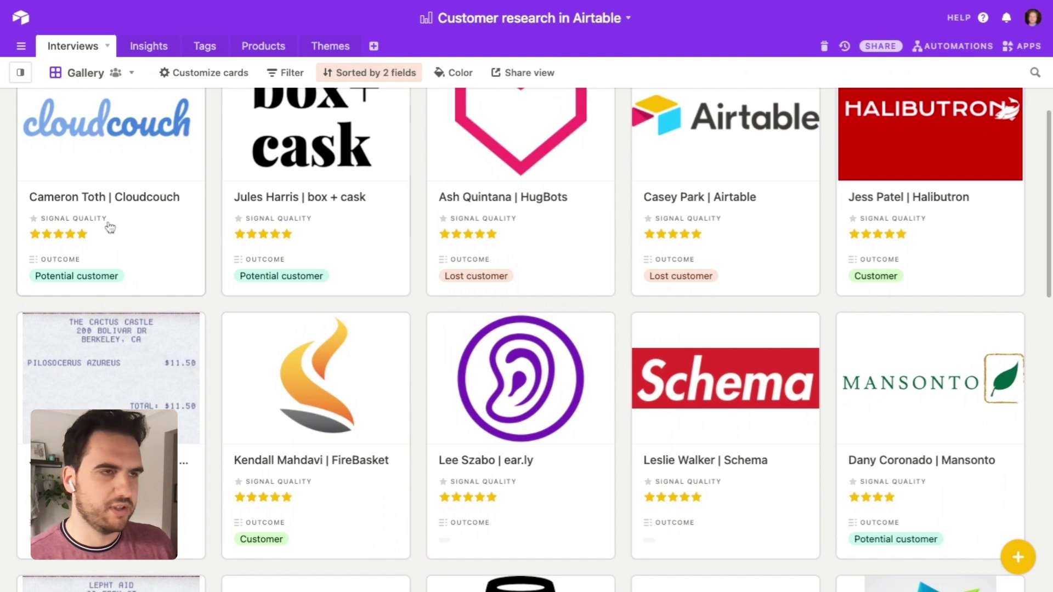
pyautogui.scroll(2, 668, 447)
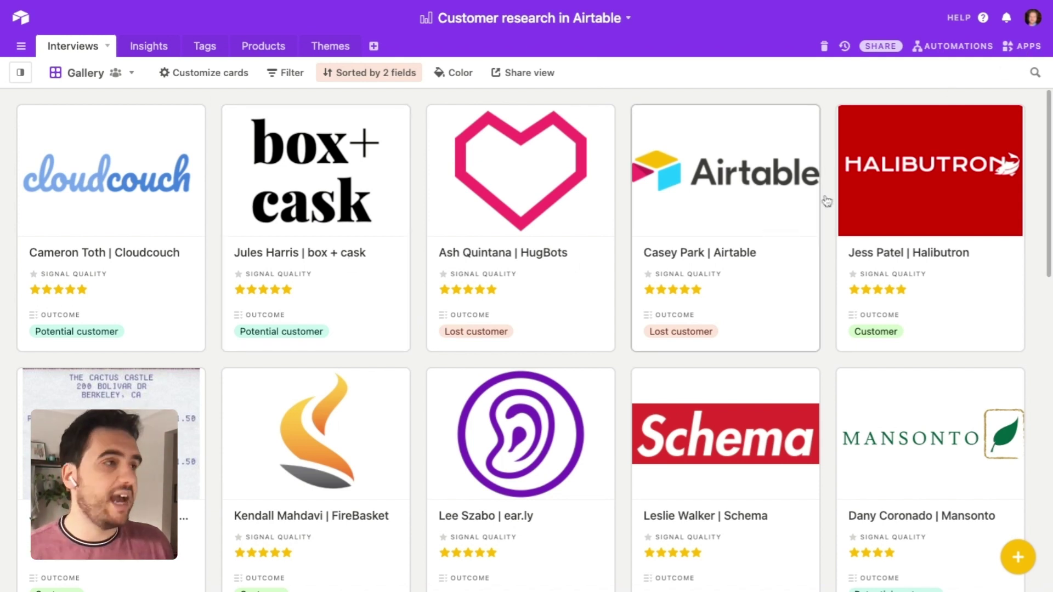
pyautogui.click(1021, 48)
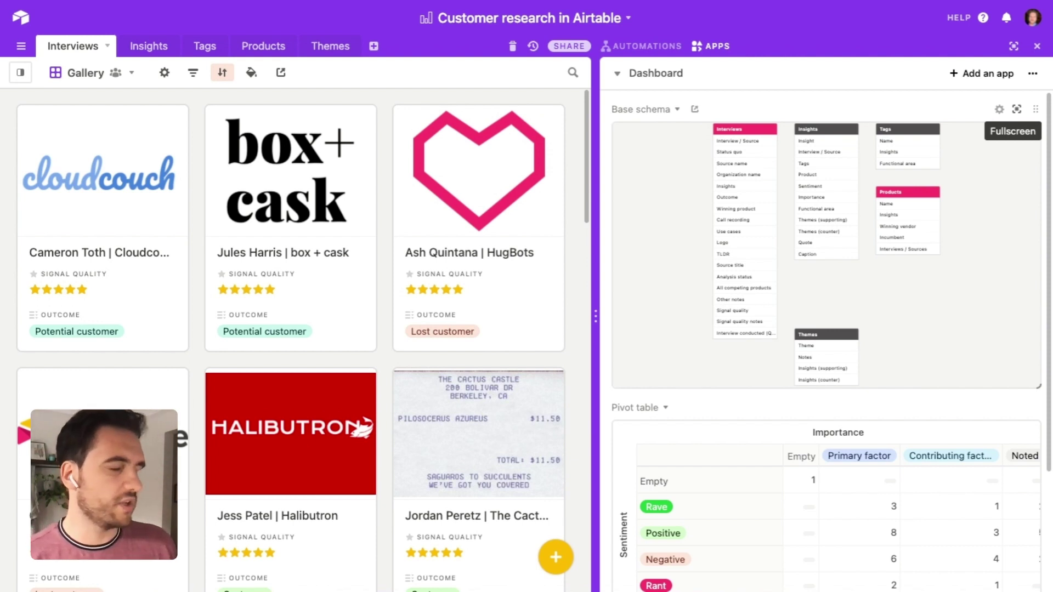
# Step: Expand the Base schema app to fullscreen to see every table's fields
pyautogui.click(1016, 109)
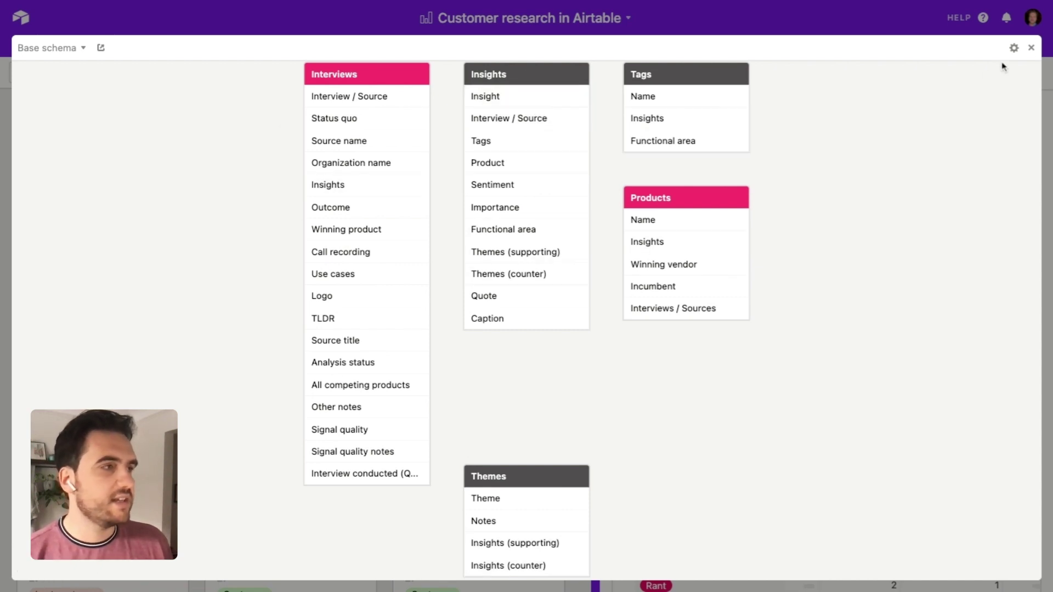
# Step: Show the Insights grid without the dashboard and inspect the Importance field settings unchanged
pyautogui.press('Escape')
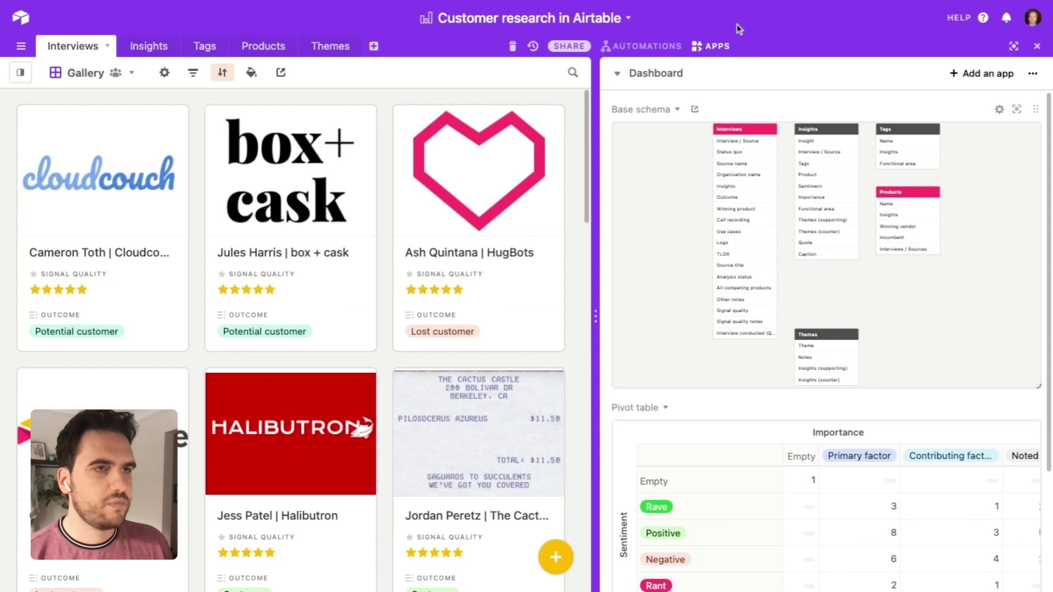
pyautogui.click(142, 46)
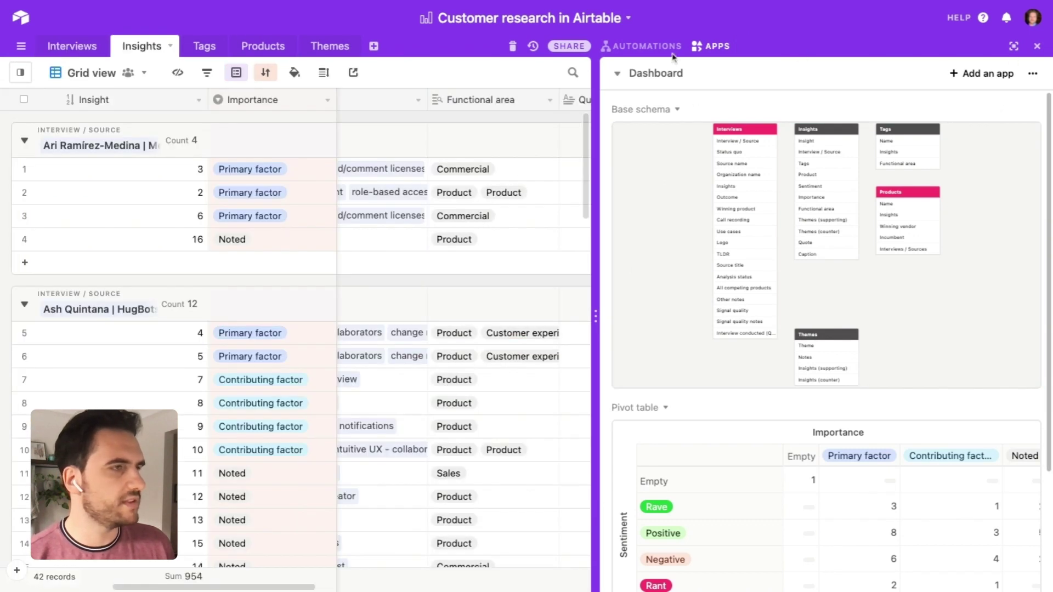
pyautogui.click(710, 46)
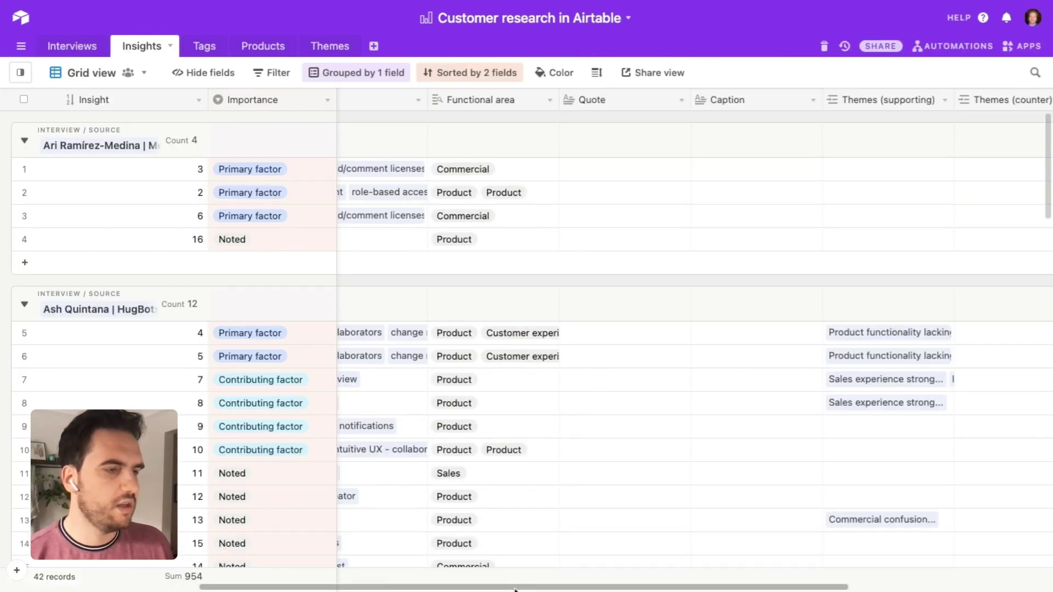
pyautogui.hscroll(-5, 384, 471)
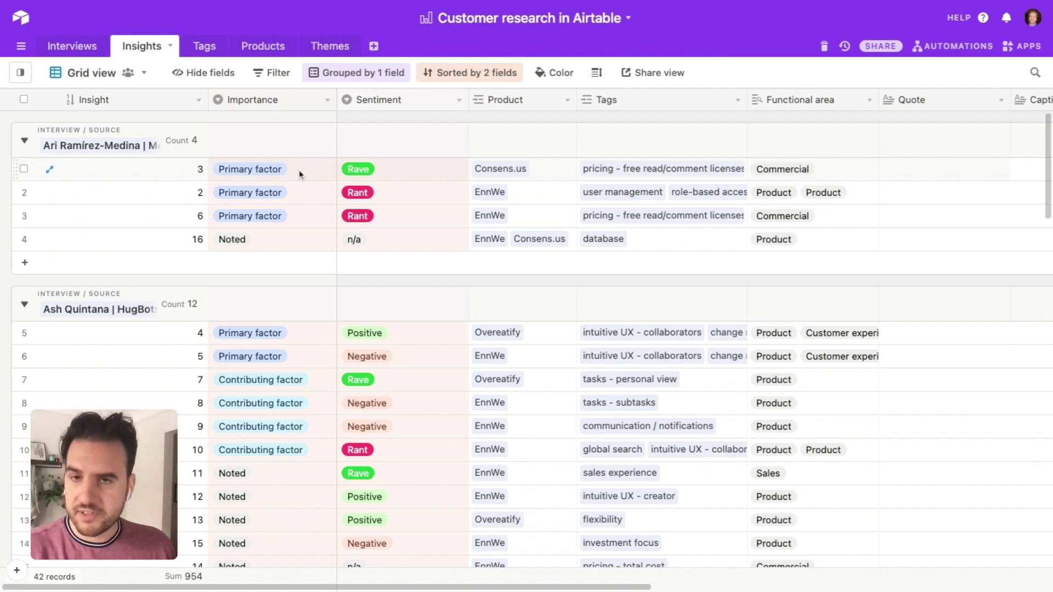
pyautogui.doubleClick(278, 100)
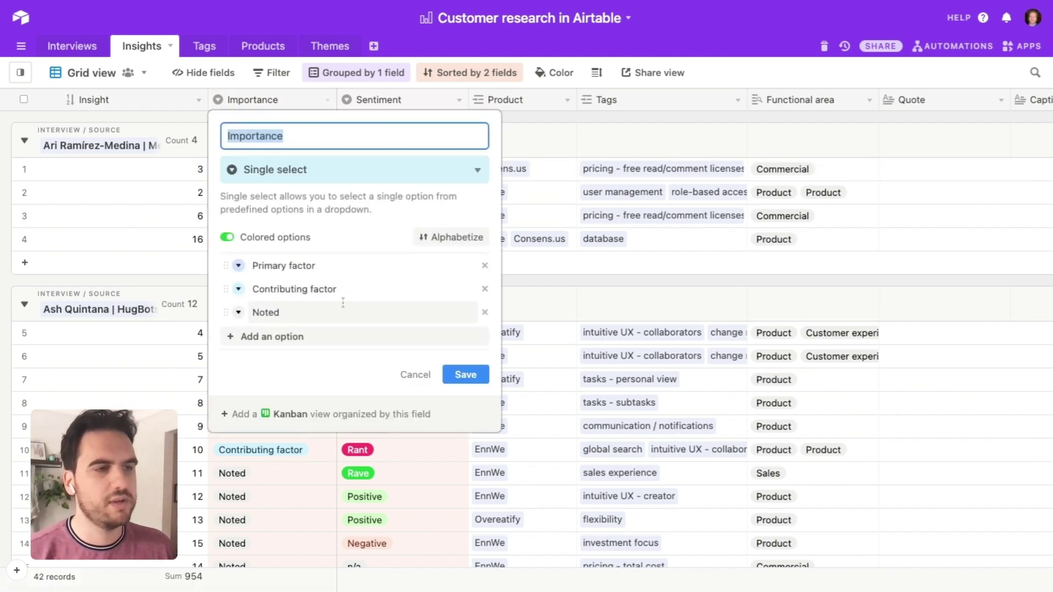
pyautogui.click(415, 374)
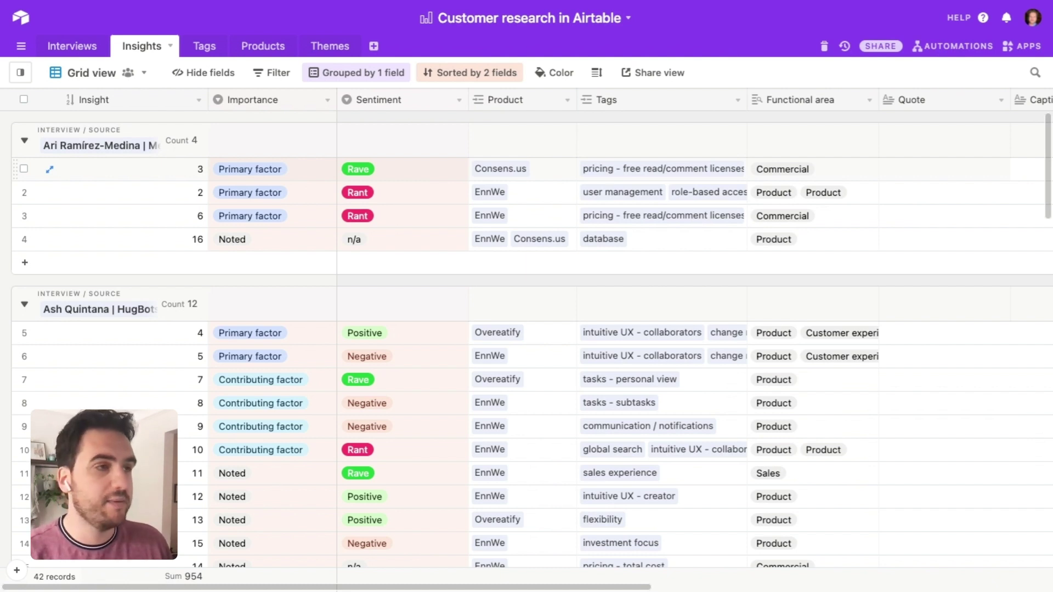
# Step: Inspect the Product link field settings unchanged, then view the Products table's linked insights
pyautogui.doubleClick(535, 104)
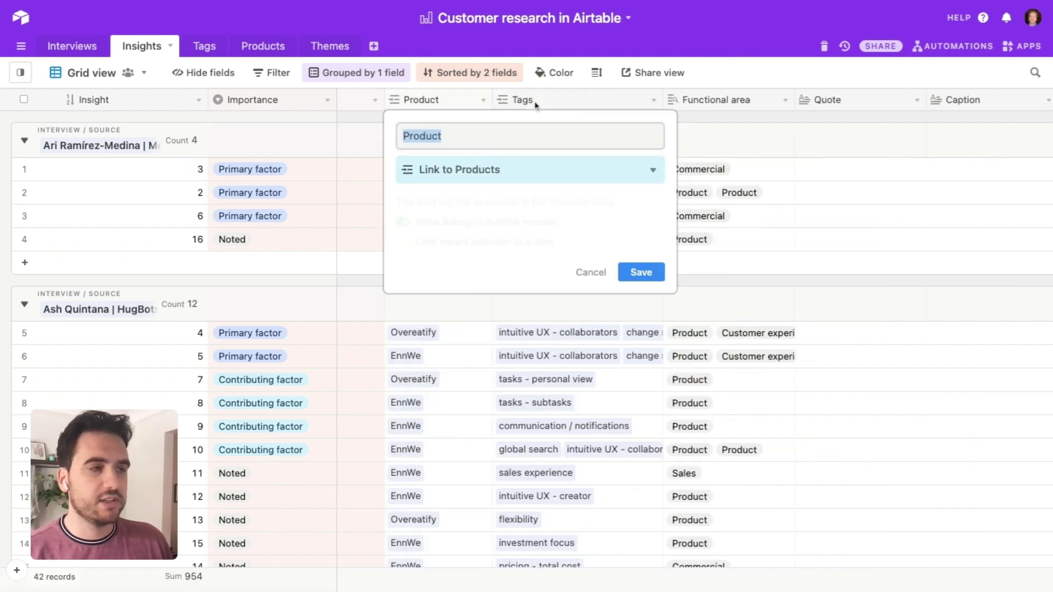
pyautogui.click(590, 278)
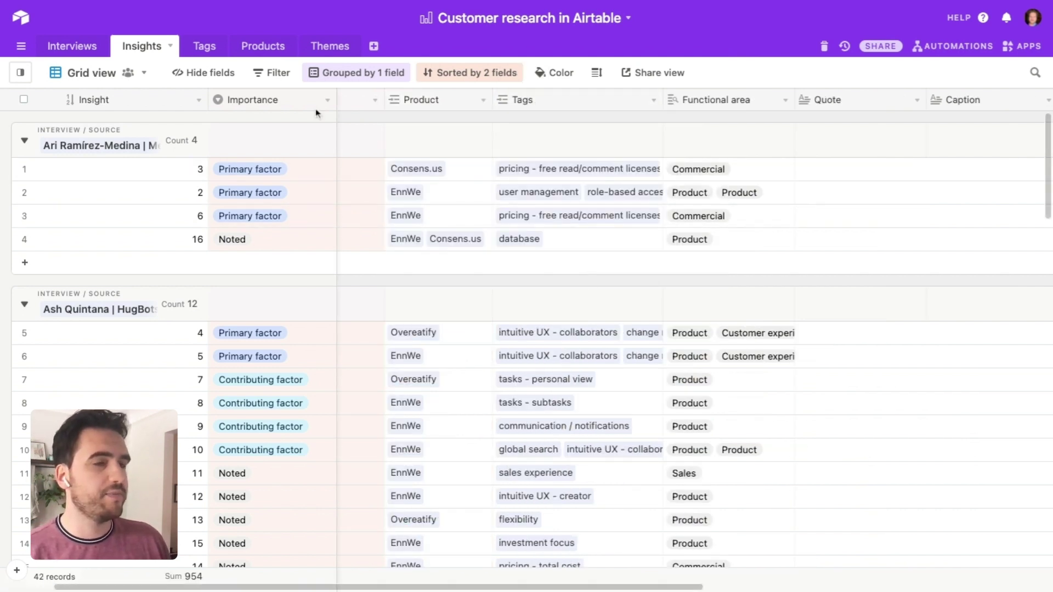
pyautogui.click(260, 50)
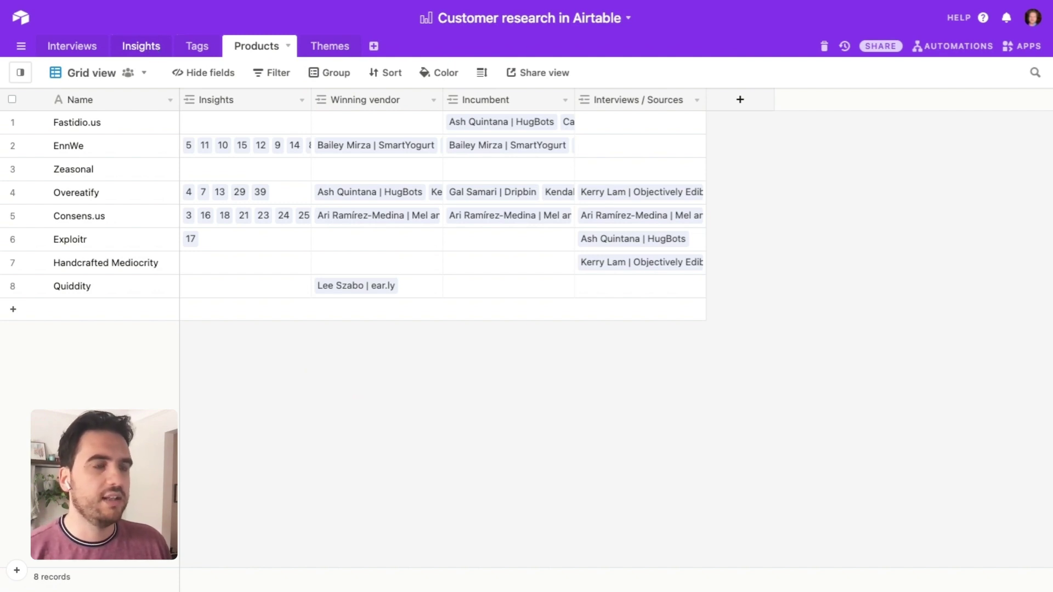
pyautogui.click(141, 46)
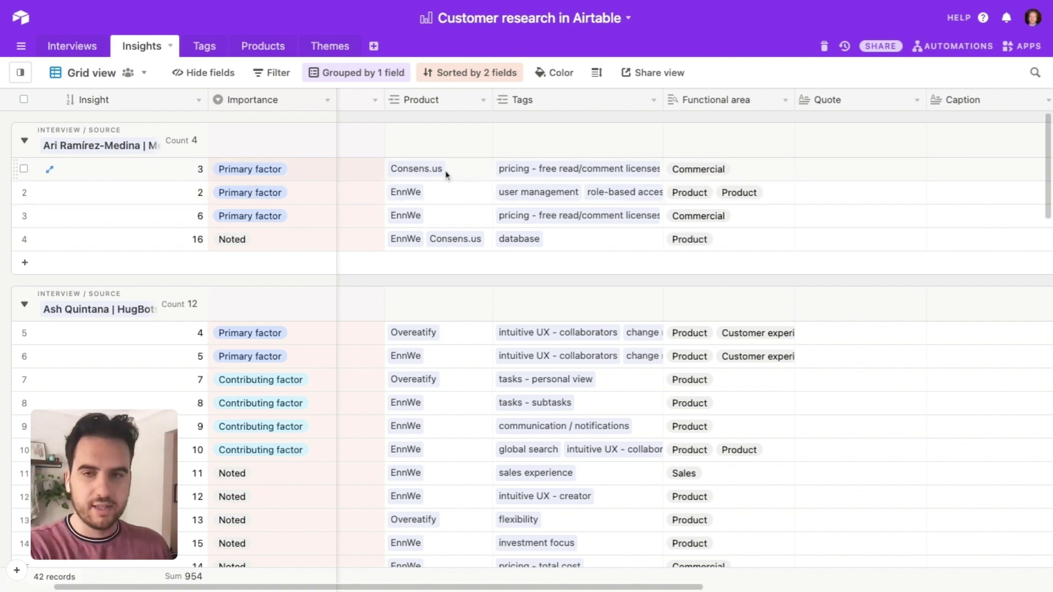
pyautogui.click(277, 55)
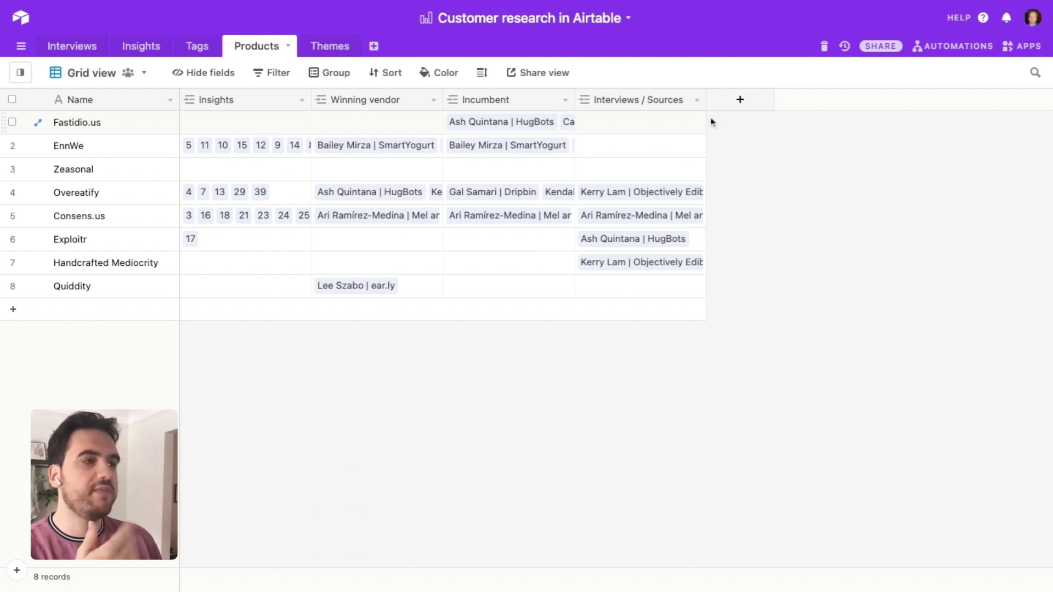
pyautogui.click(740, 100)
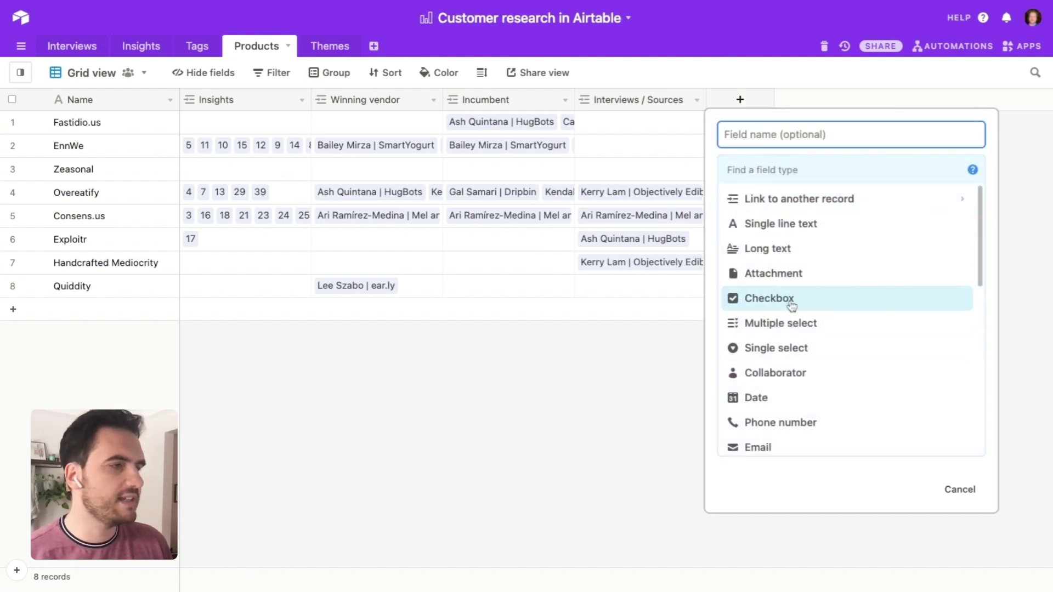
# Step: Create a single-select 'Type of competitor' field in Products, then go to Insights and Tags
pyautogui.click(795, 348)
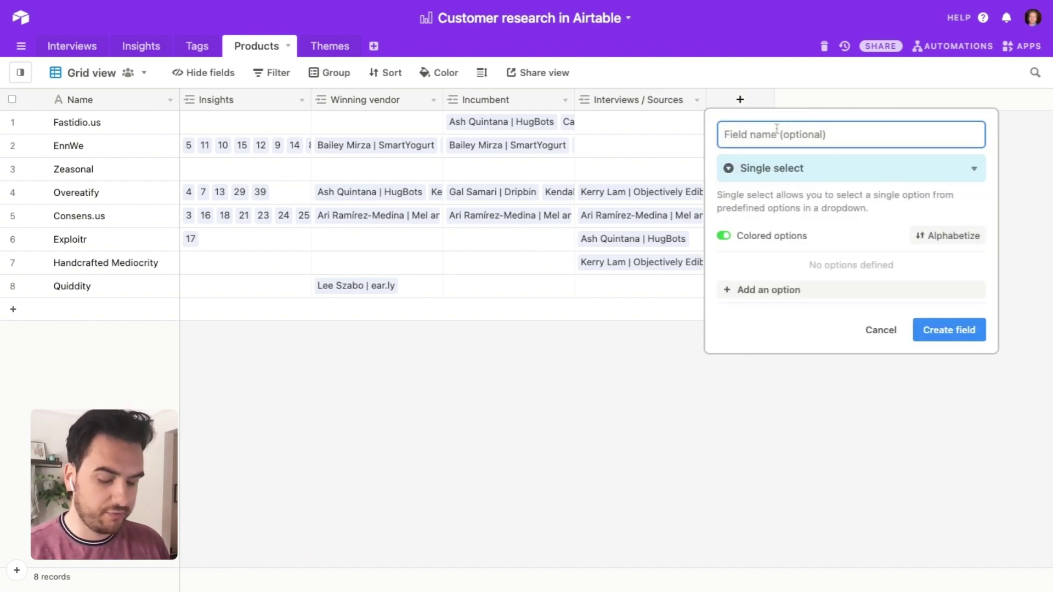
pyautogui.write('Type')
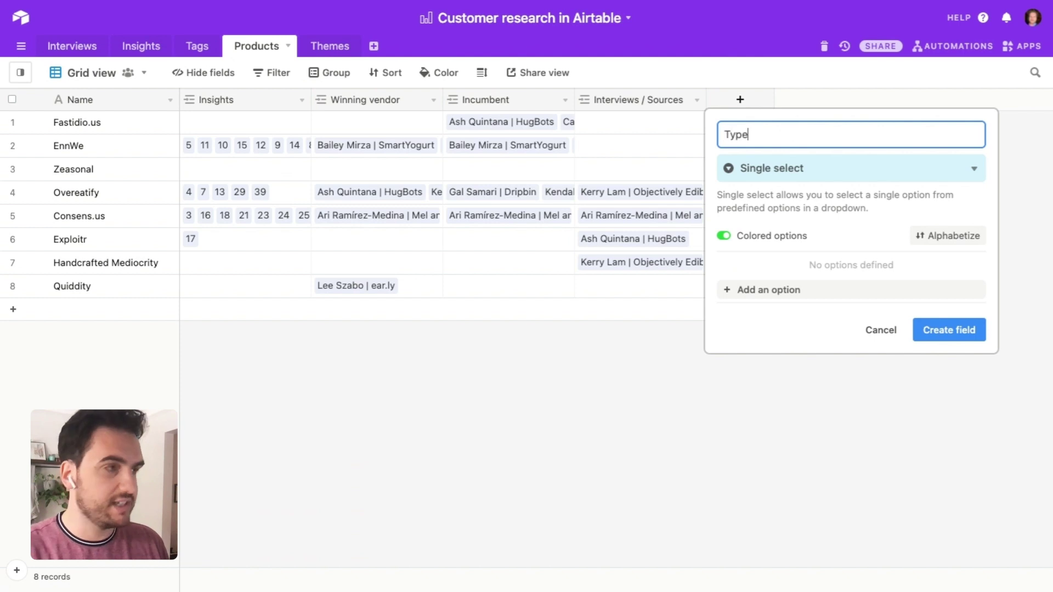
pyautogui.write(' of competitor')
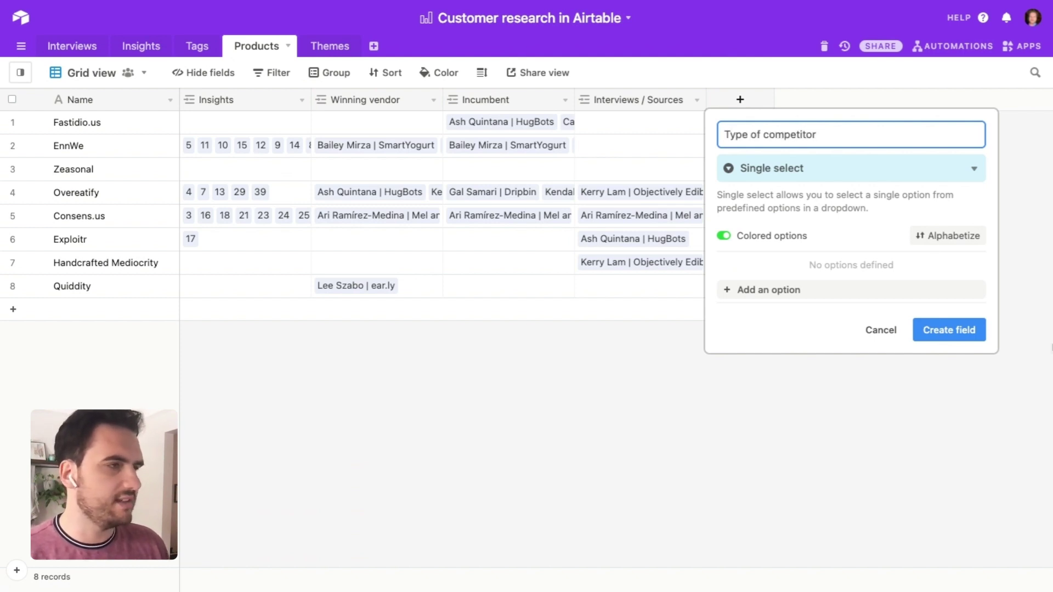
pyautogui.click(939, 330)
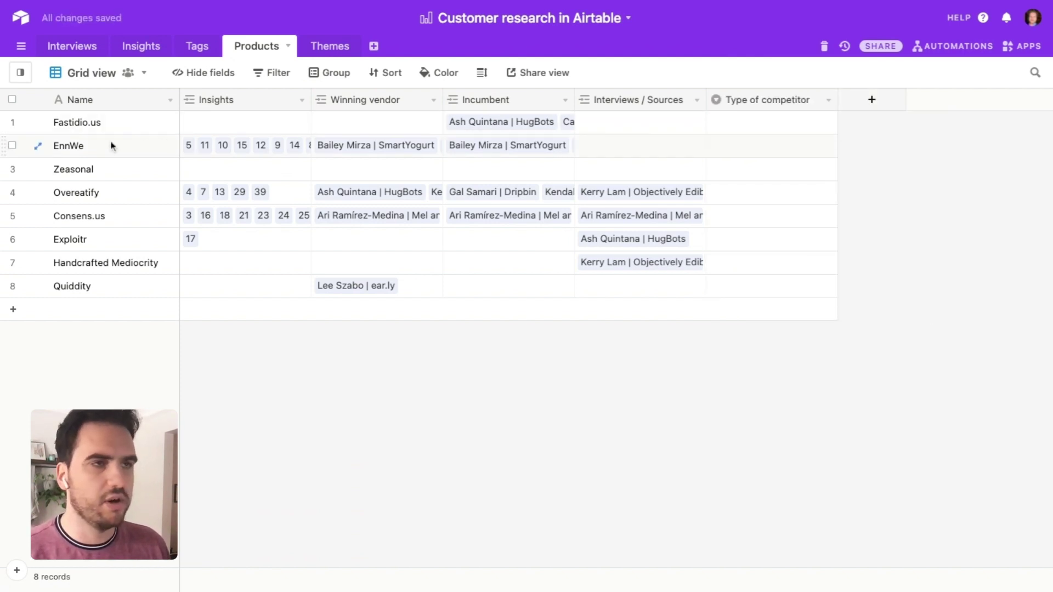
pyautogui.click(137, 48)
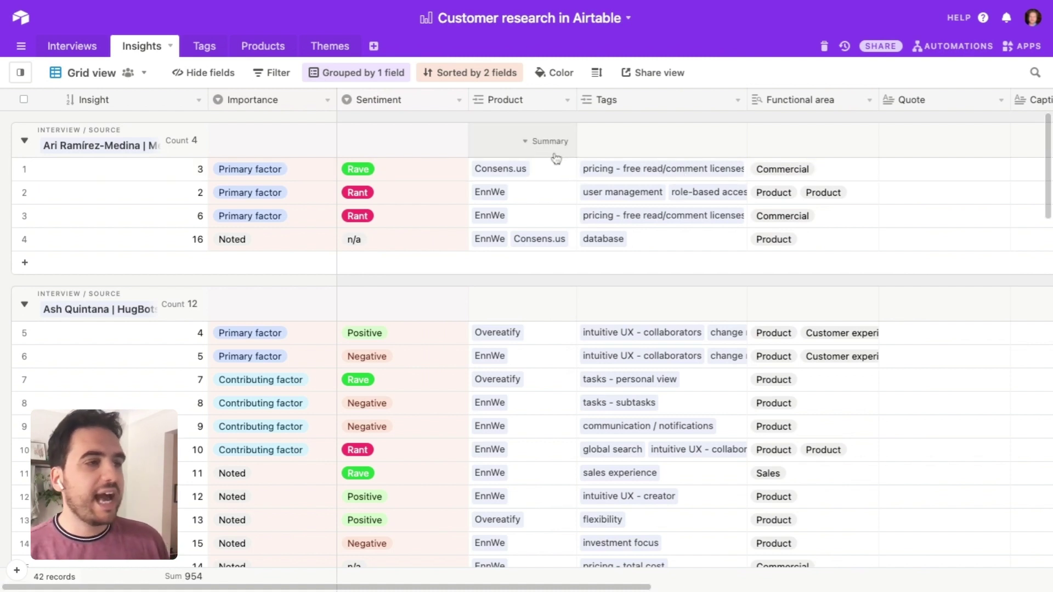
pyautogui.click(209, 54)
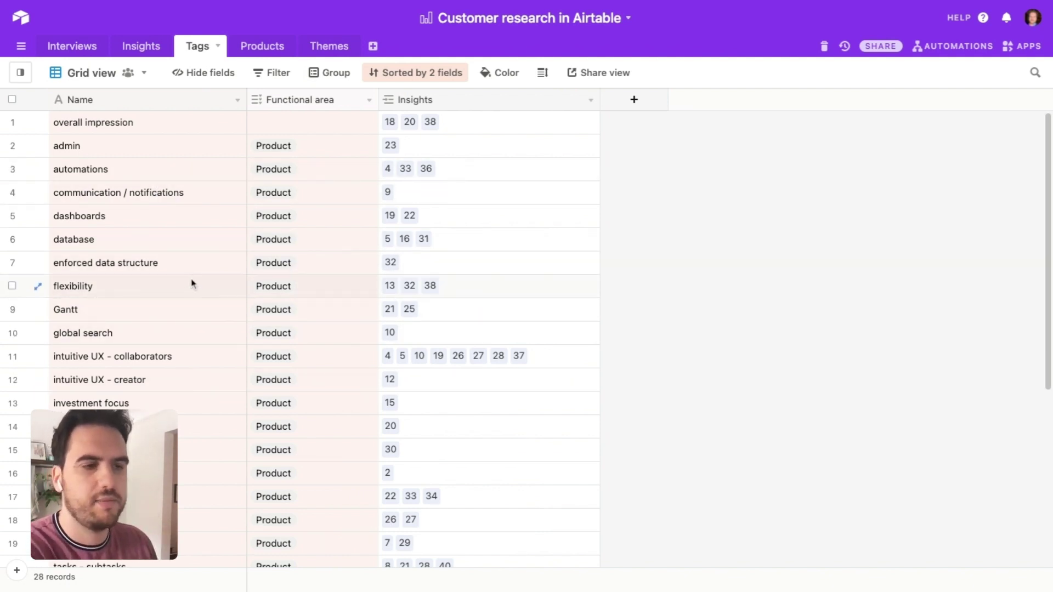
pyautogui.scroll(-5, 191, 284)
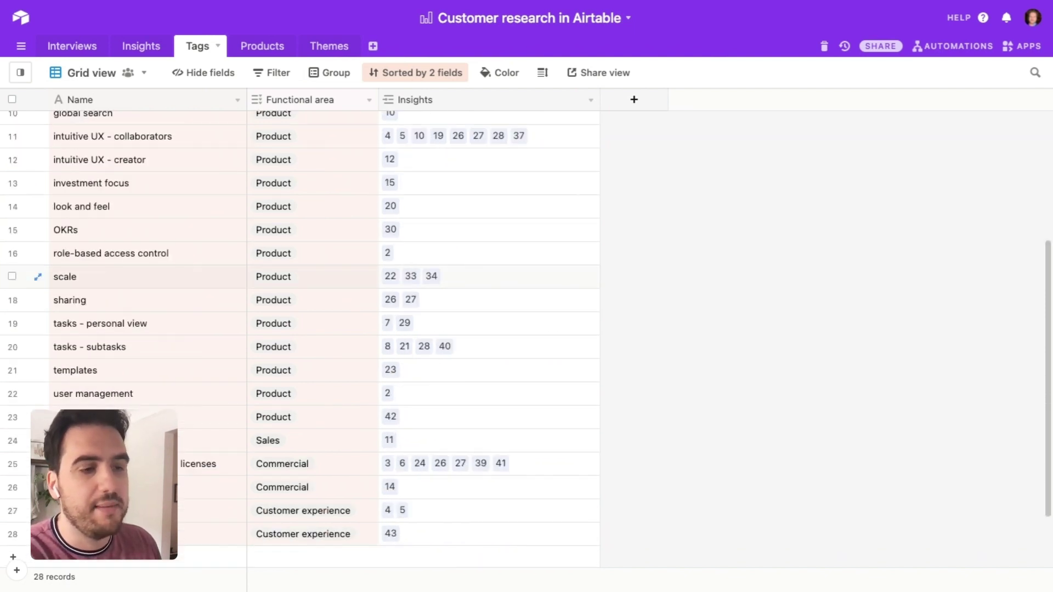
pyautogui.scroll(5, 329, 280)
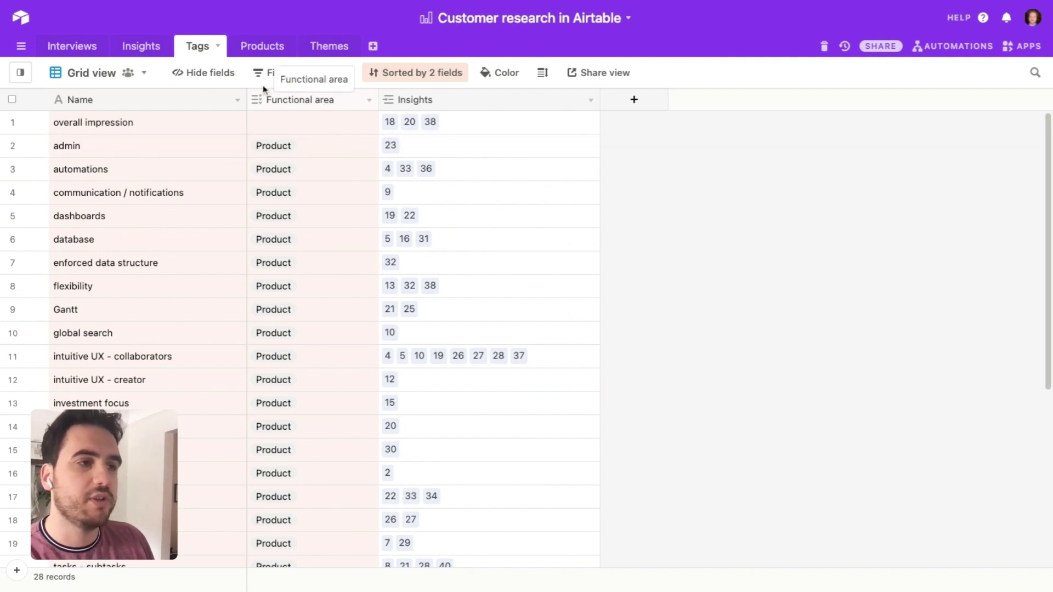
pyautogui.click(141, 46)
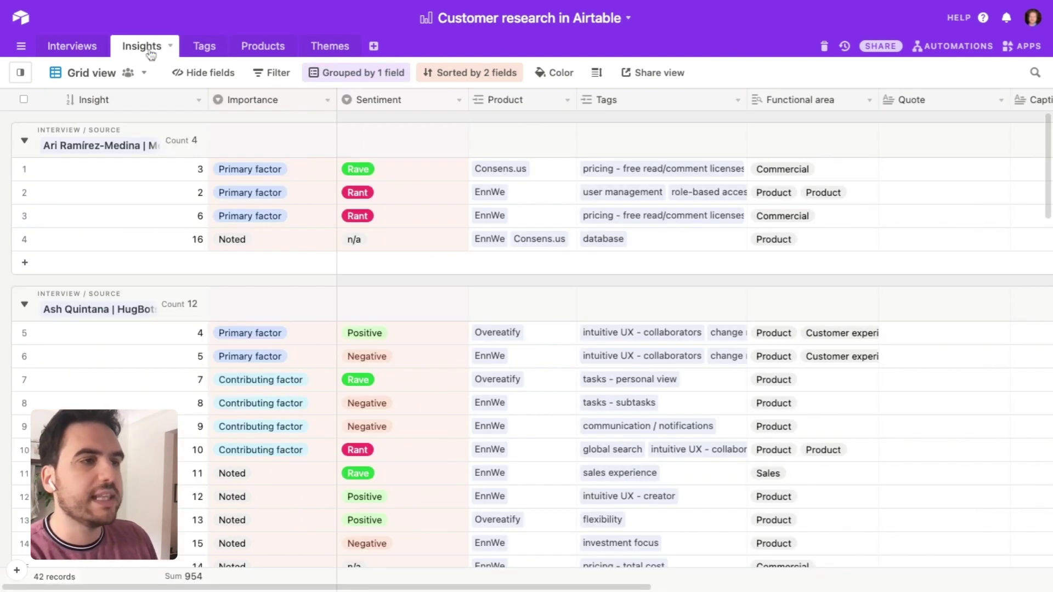
pyautogui.click(1035, 49)
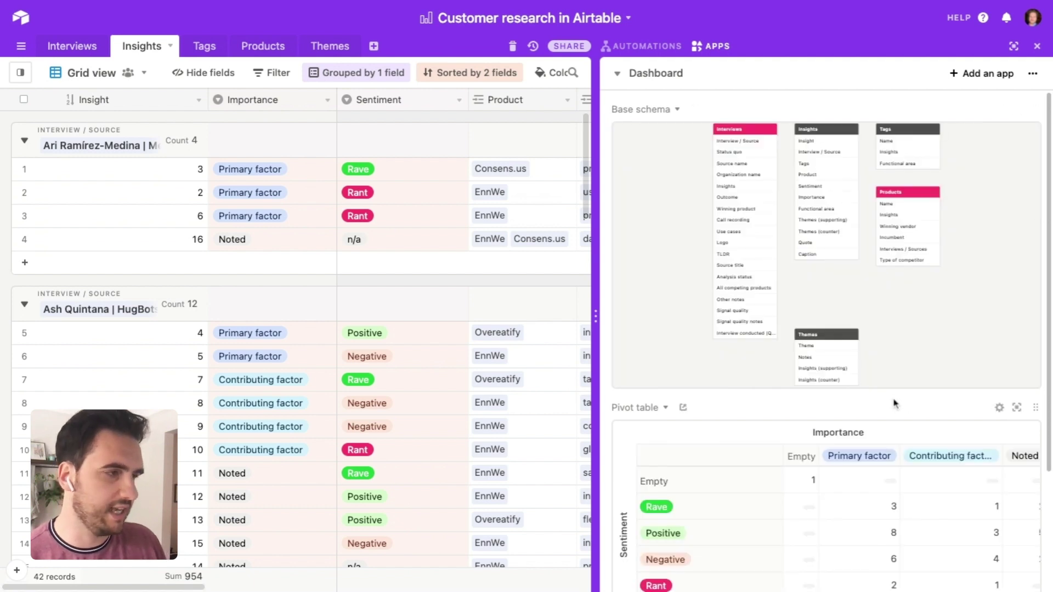
pyautogui.scroll(-5, 894, 405)
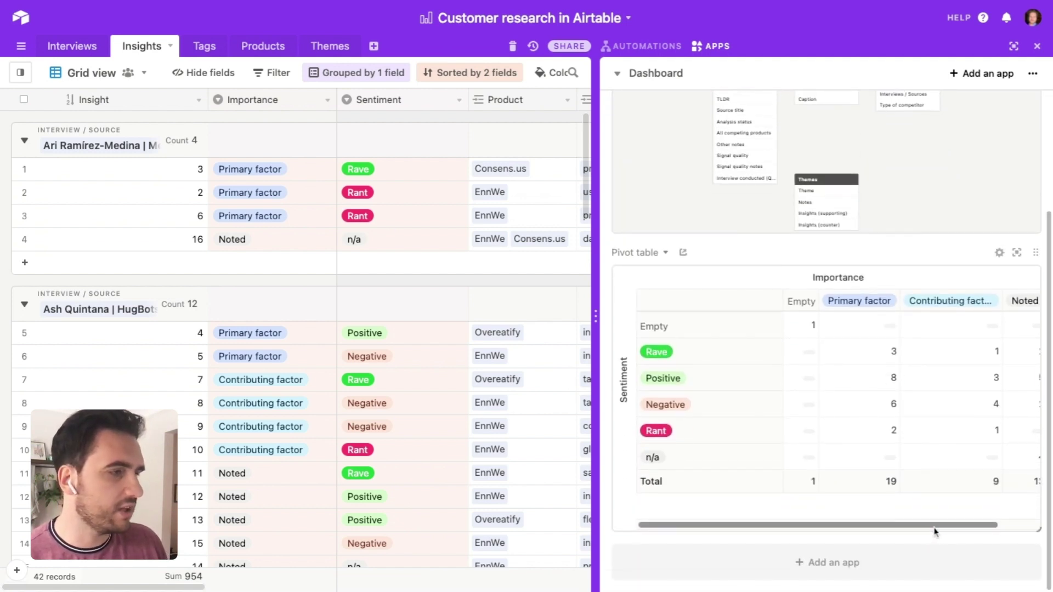
pyautogui.click(936, 529)
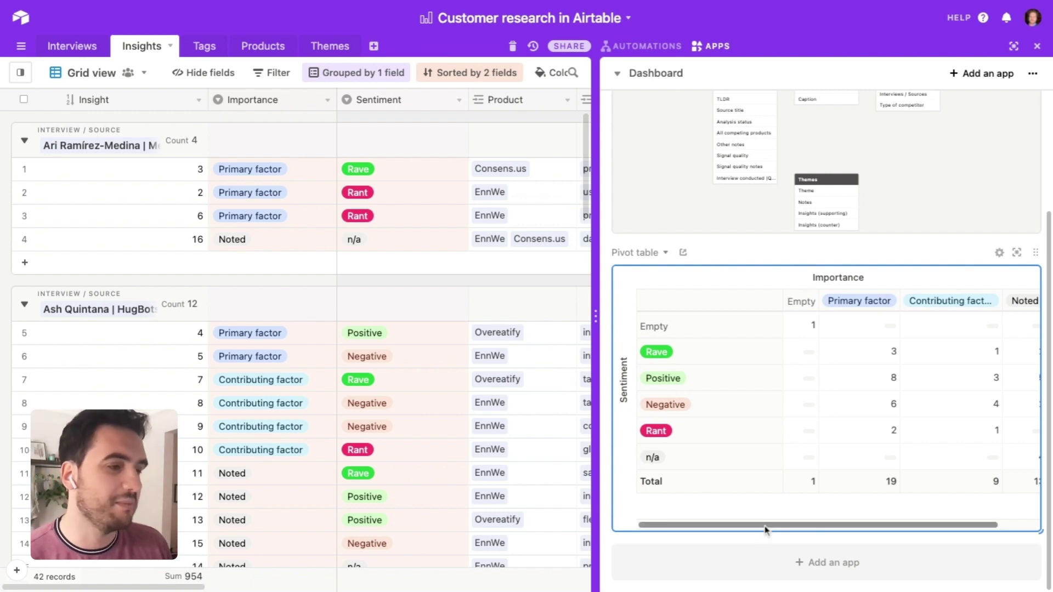
pyautogui.hscroll(3, 767, 530)
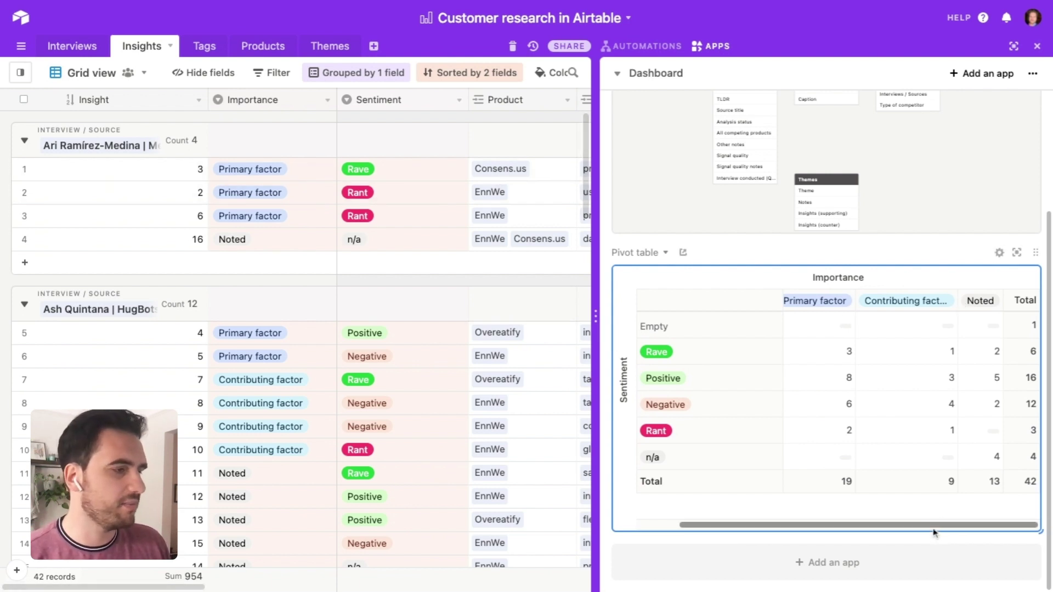
pyautogui.hscroll(-1, 936, 531)
pyautogui.hscroll(2, 935, 531)
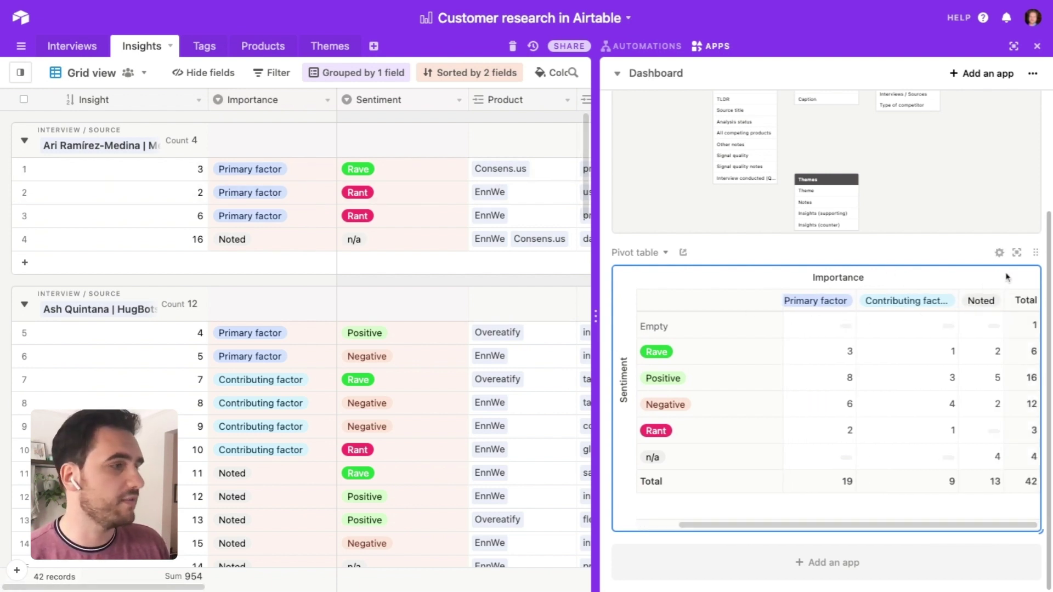
pyautogui.hotkey('ctrl', 'shift', 'b')
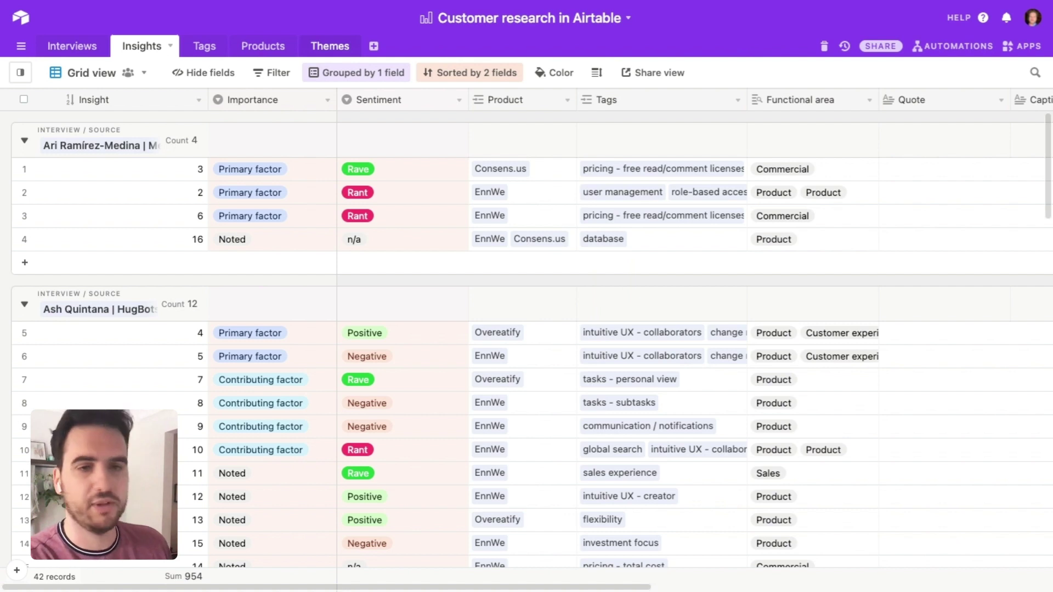
# Step: Narrow the Theme column in the Themes table, then return to the Interviews gallery
pyautogui.click(329, 46)
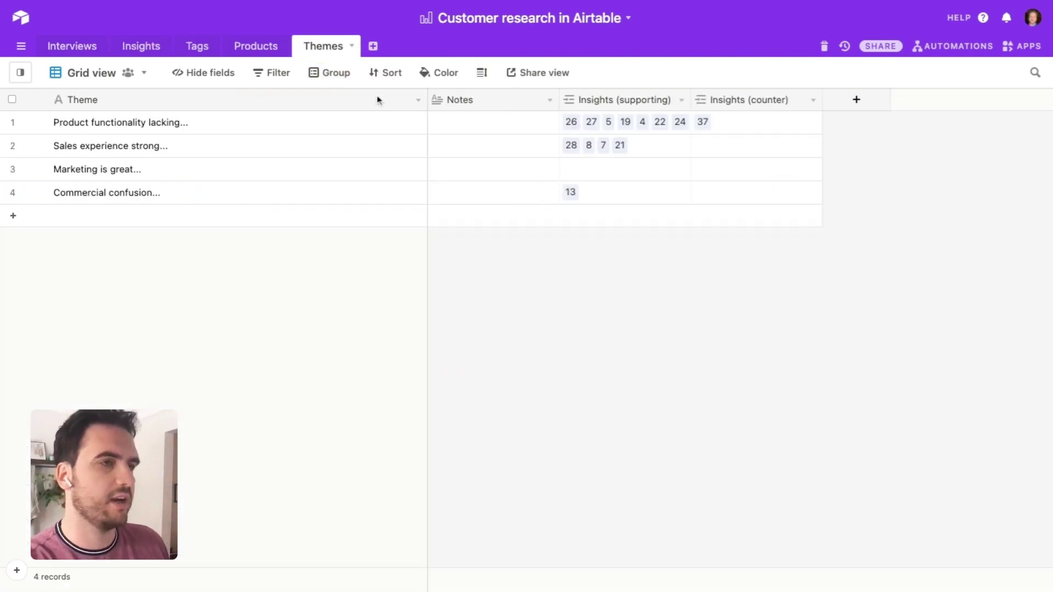
pyautogui.moveTo(430, 107); pyautogui.dragTo(313, 105)
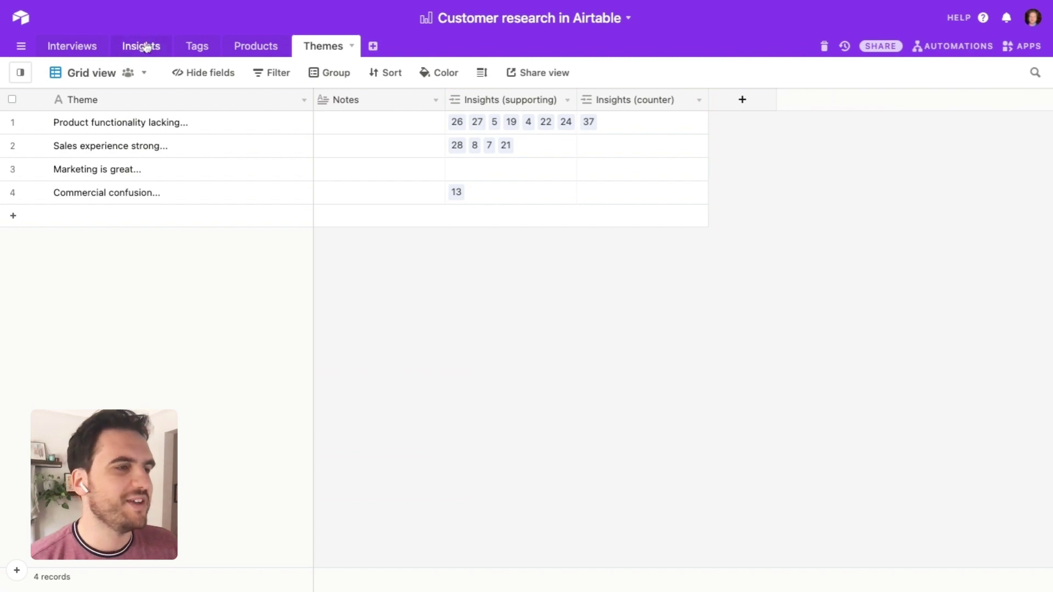
pyautogui.click(73, 49)
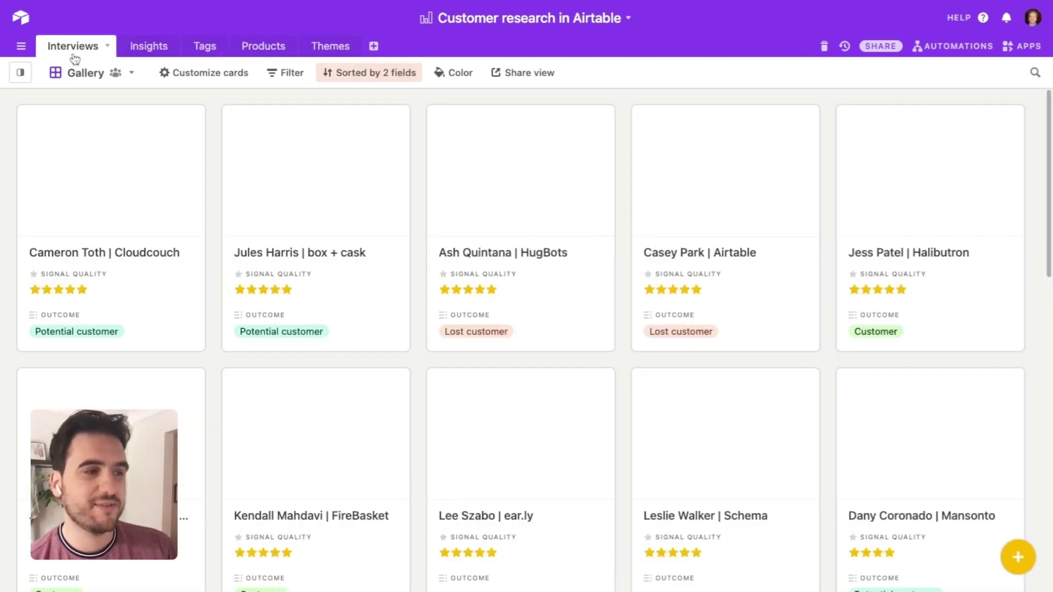